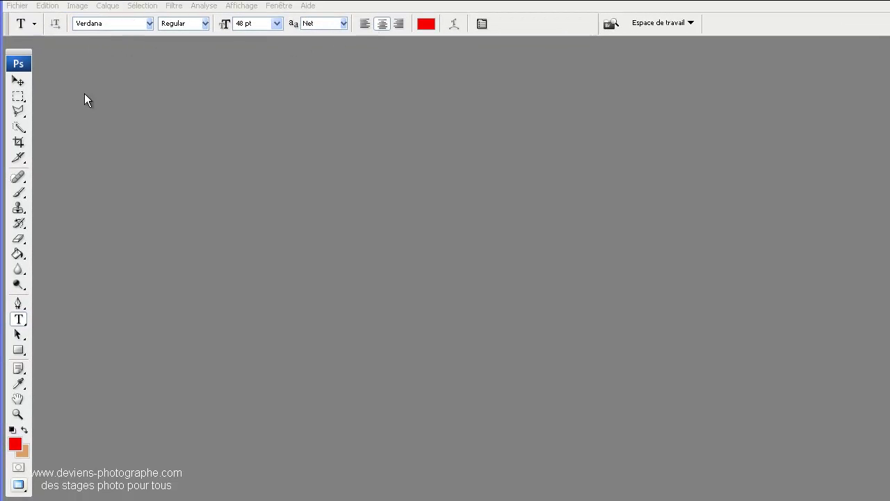
Switch from the Type tool to the Brush tool.
click(18, 327)
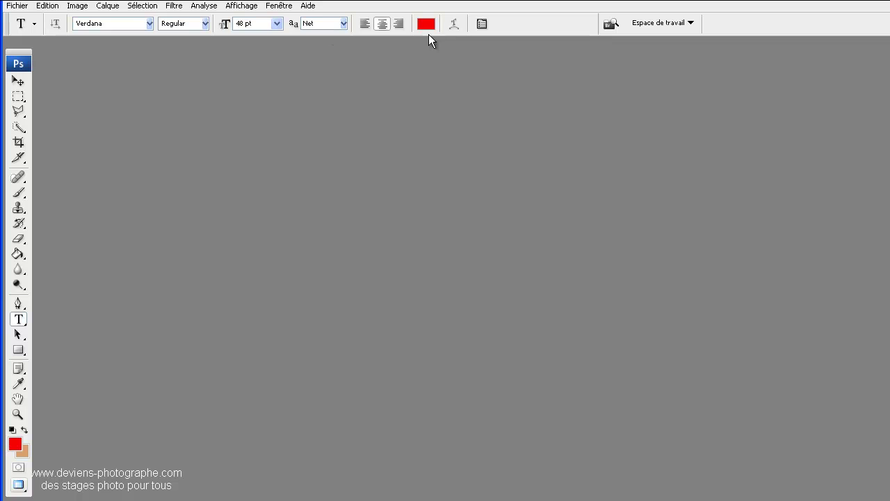
click(17, 195)
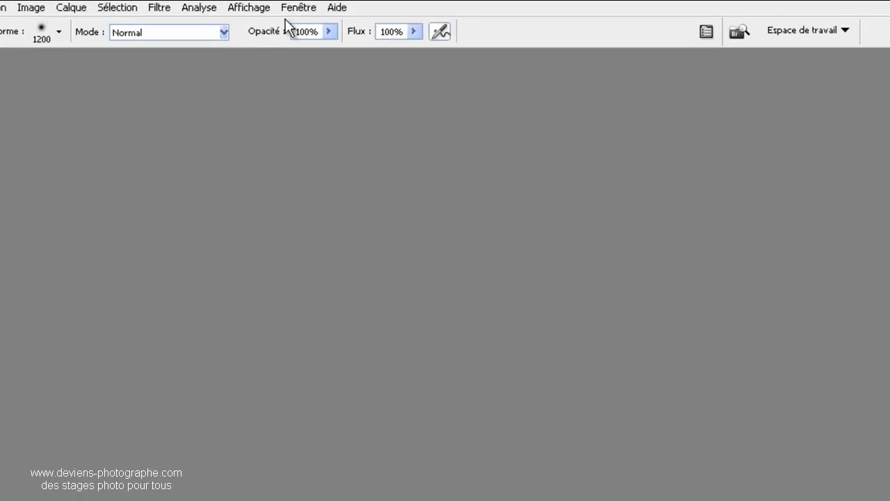
Hide the toolbox (Outils) and display it again.
click(291, 9)
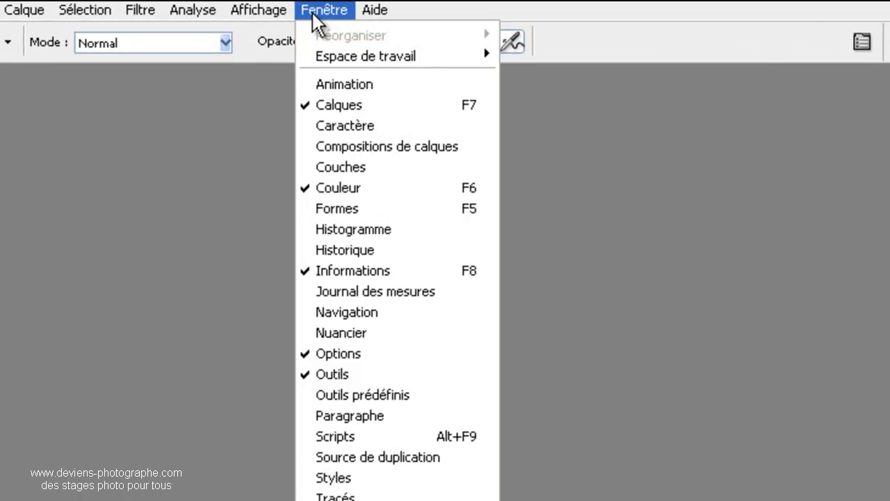
click(343, 379)
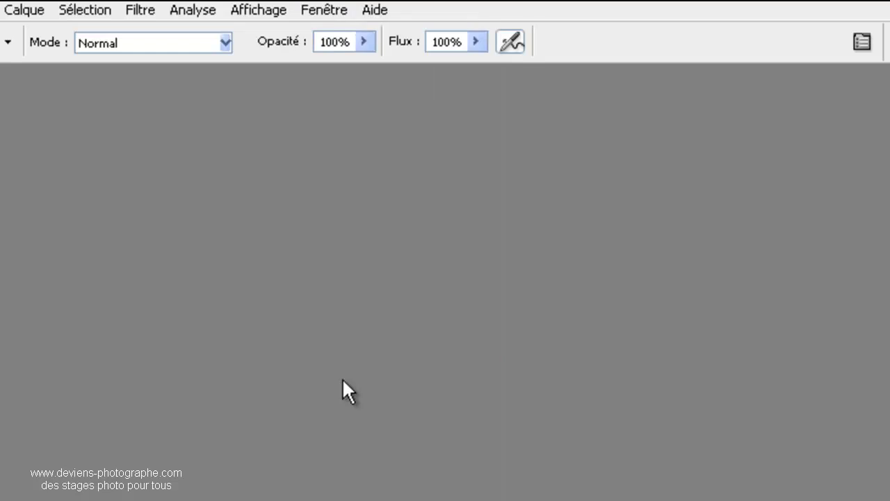
click(324, 11)
click(274, 232)
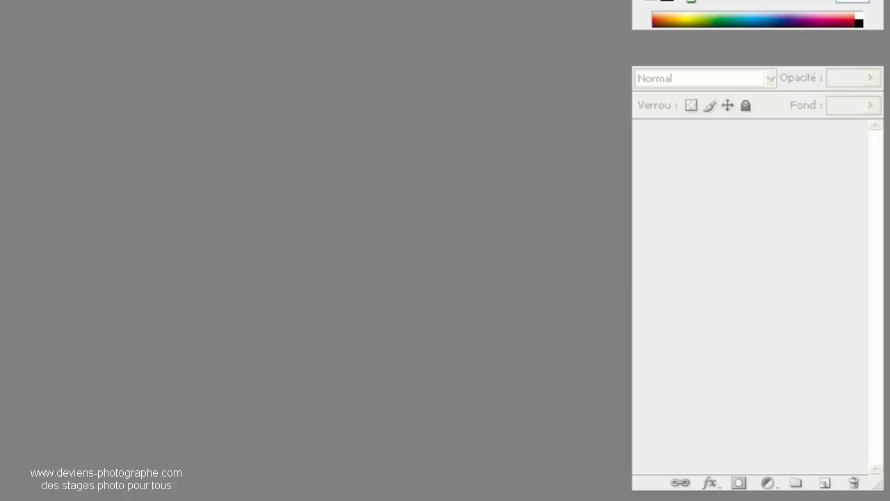
Look through the list of available panels, and leaf through the panels grouped with Info, including the navigator.
click(230, 5)
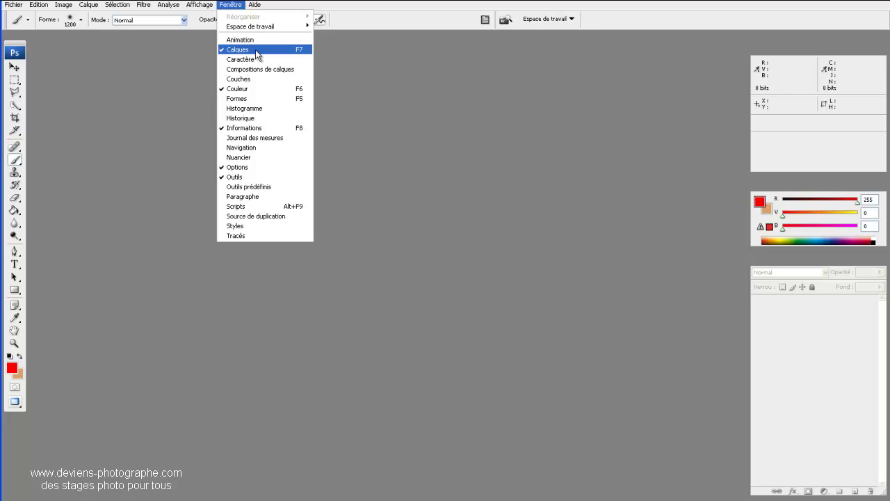
click(598, 180)
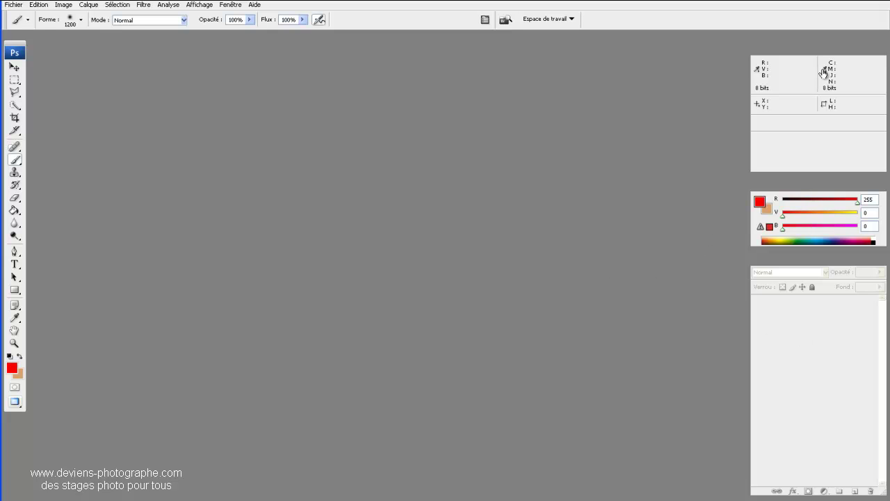
click(807, 52)
click(769, 51)
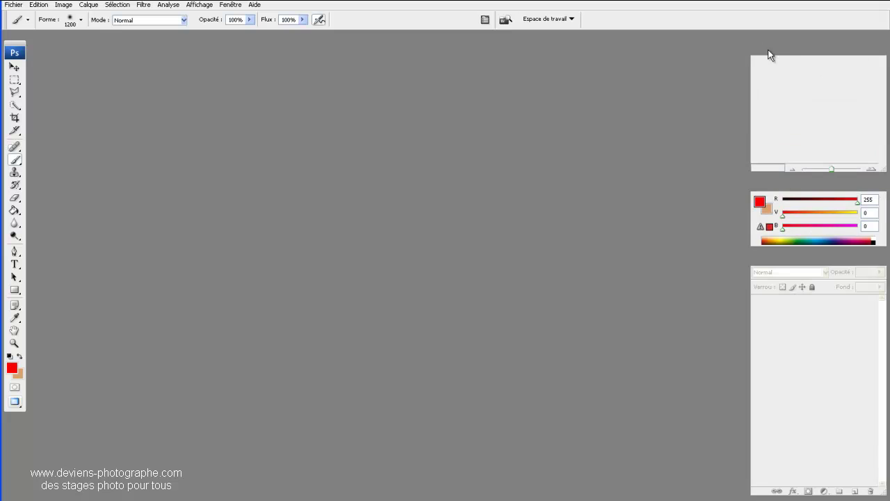
click(841, 53)
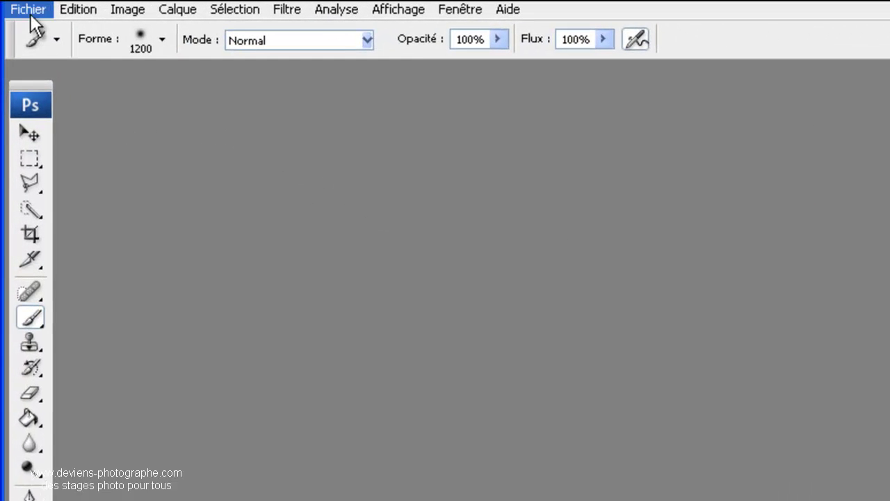
Bring up the settings for a new document and move their dialog to a more convenient place.
click(32, 14)
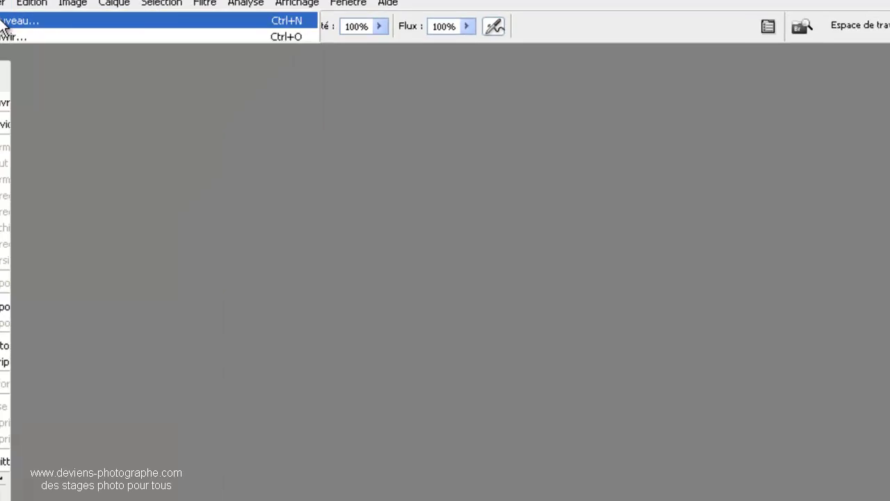
click(40, 33)
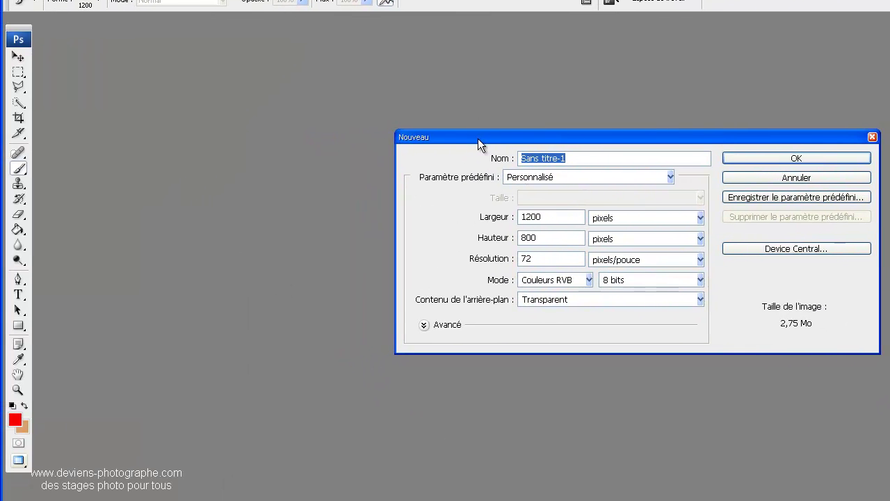
drag(478, 138, 245, 143)
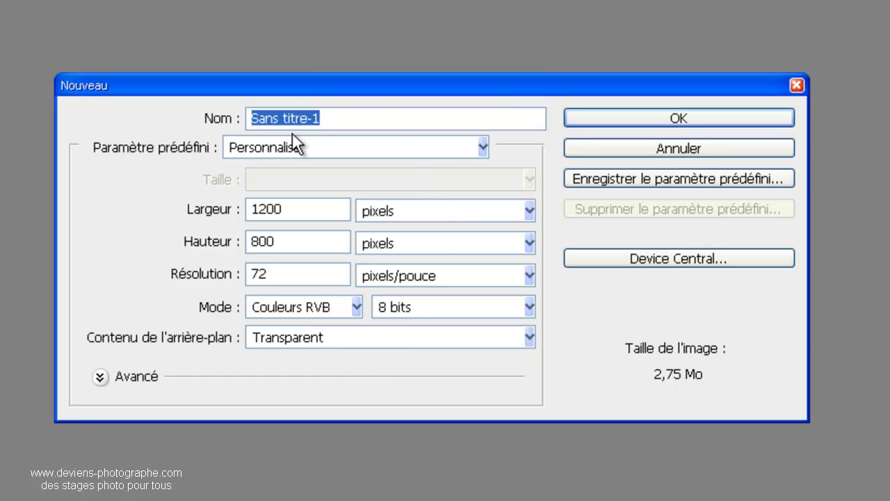
Examine the width units, resolution and bit depth choices for the new document, keeping pixels and 8 bits.
click(409, 206)
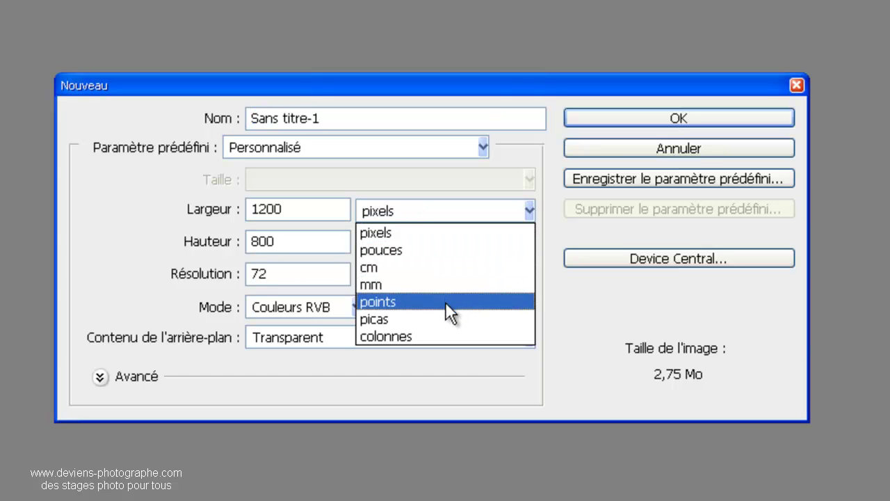
click(484, 382)
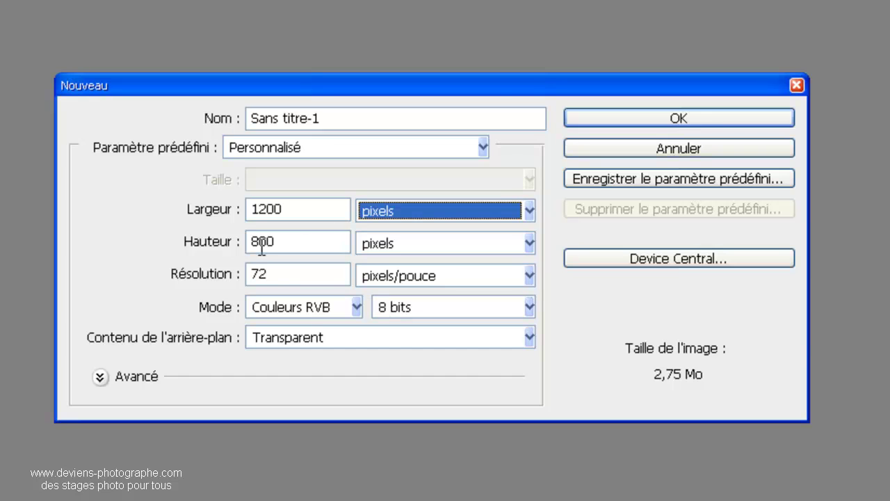
drag(283, 272, 220, 286)
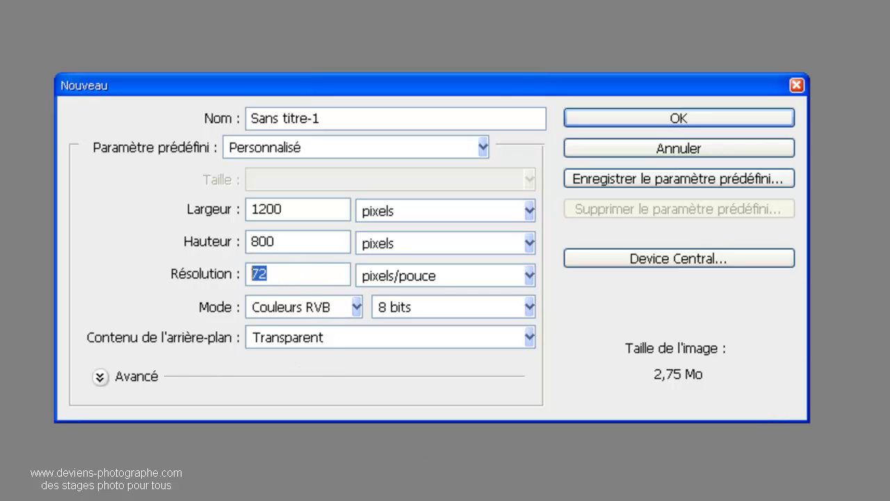
click(765, 499)
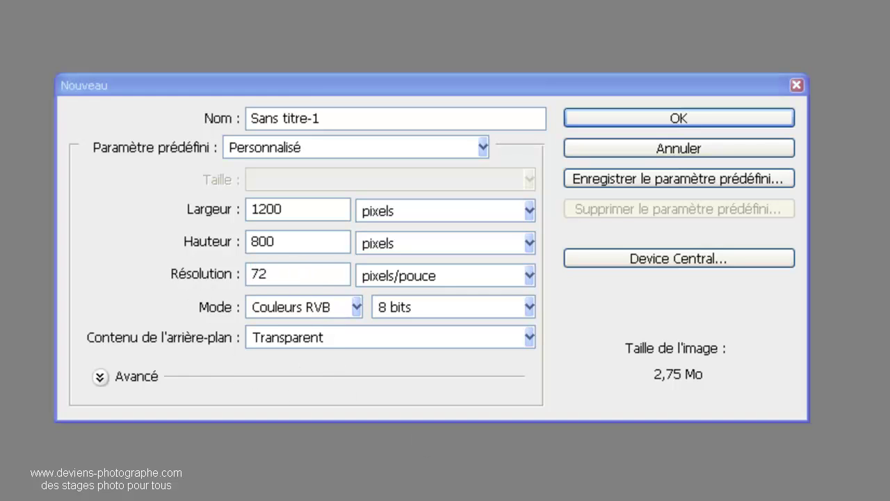
click(478, 381)
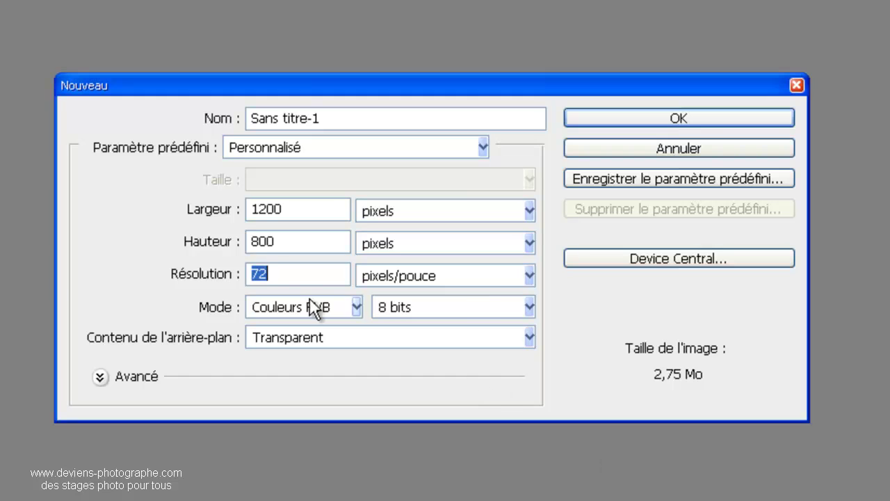
click(397, 311)
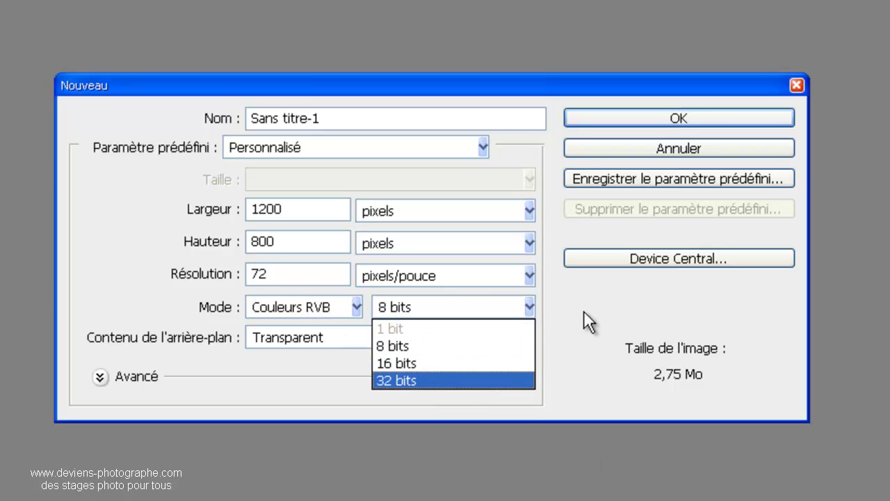
click(451, 343)
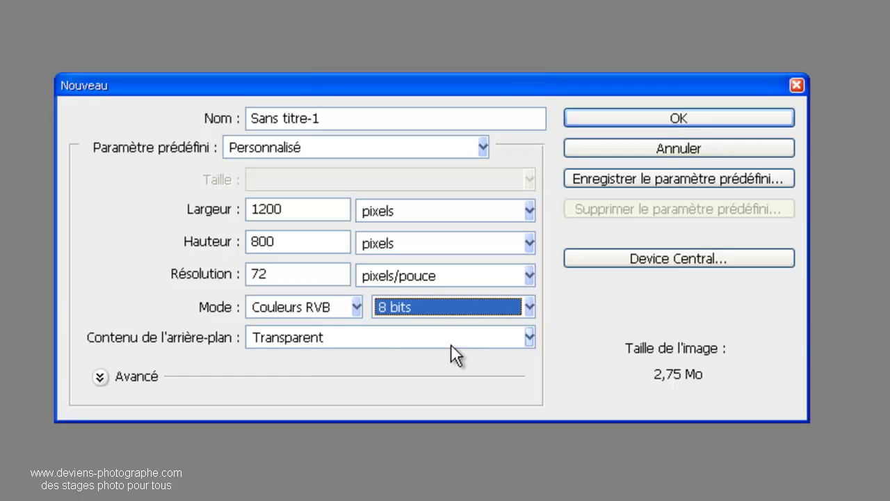
Create the new document 800 pixels wide and 600 pixels high, keeping 72 pixels/inch, 8-bit RGB and a transparent background.
click(285, 210)
double_click(286, 210)
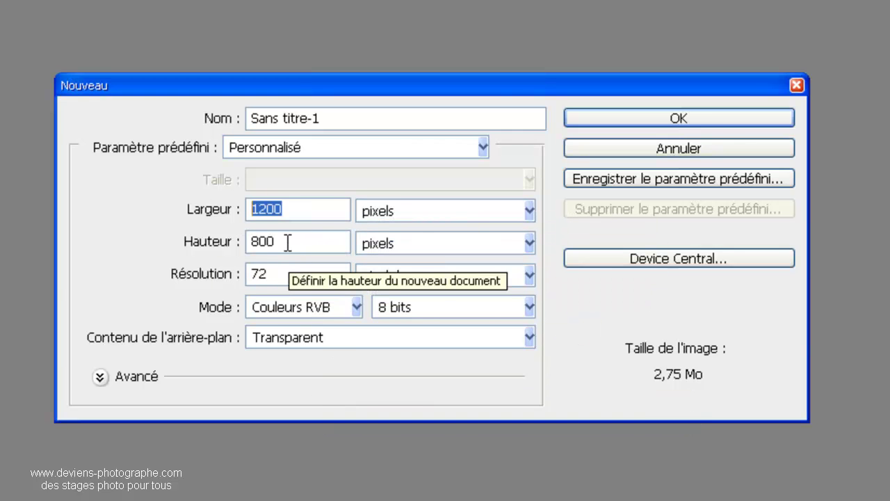
text(800)
key(Tab)
text(600)
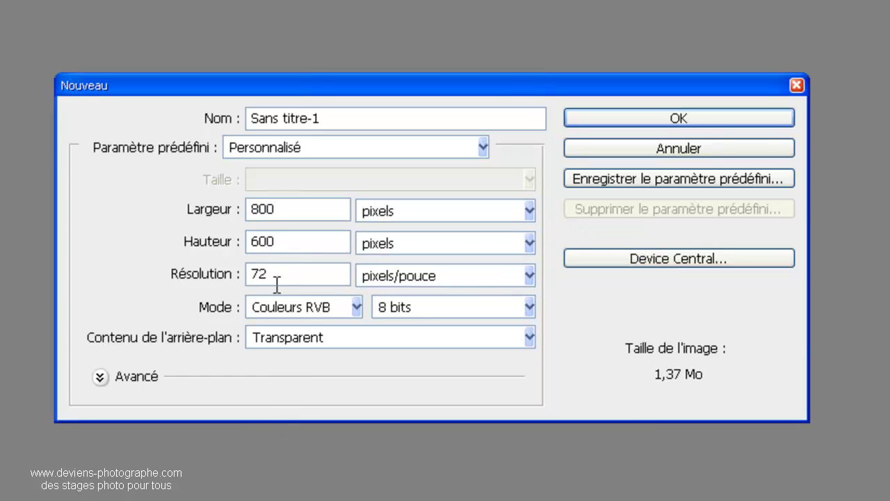
key(Tab)
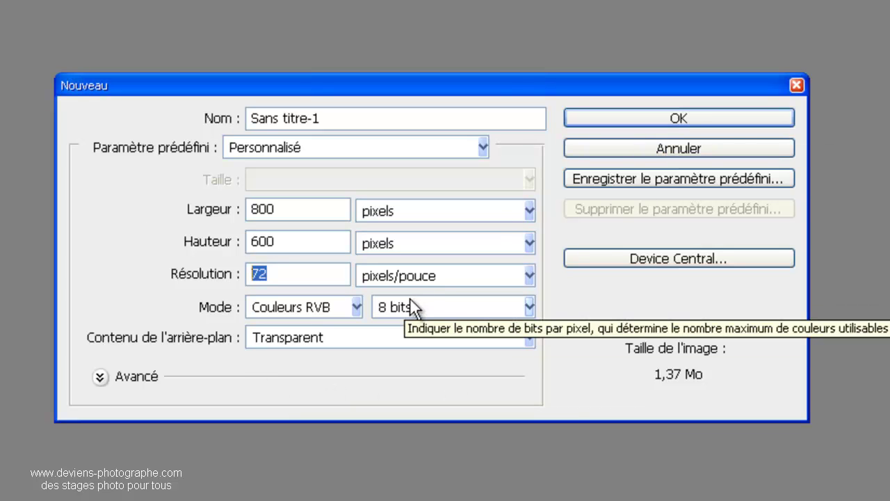
click(658, 122)
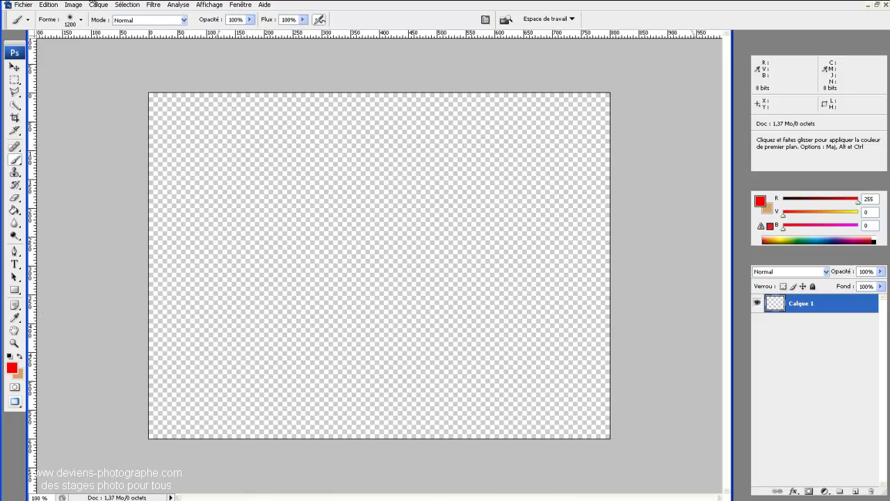
Choose the 5 px preset as the brush tip.
click(80, 19)
click(78, 136)
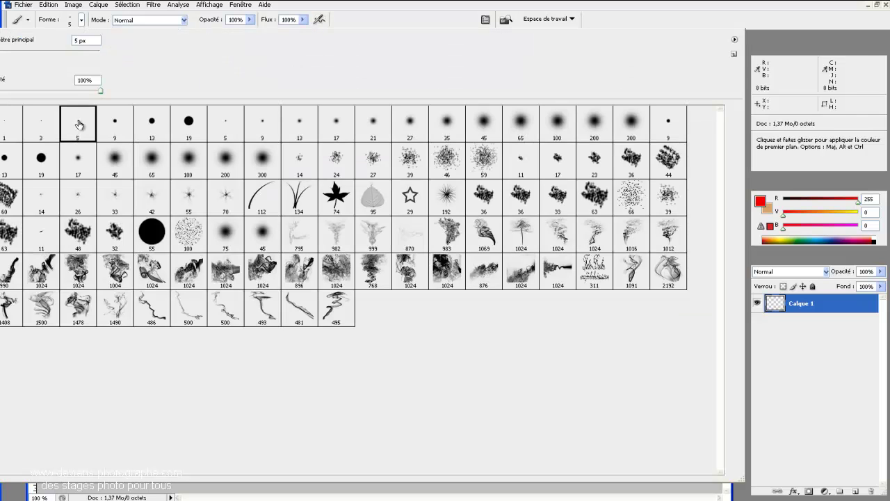
click(81, 19)
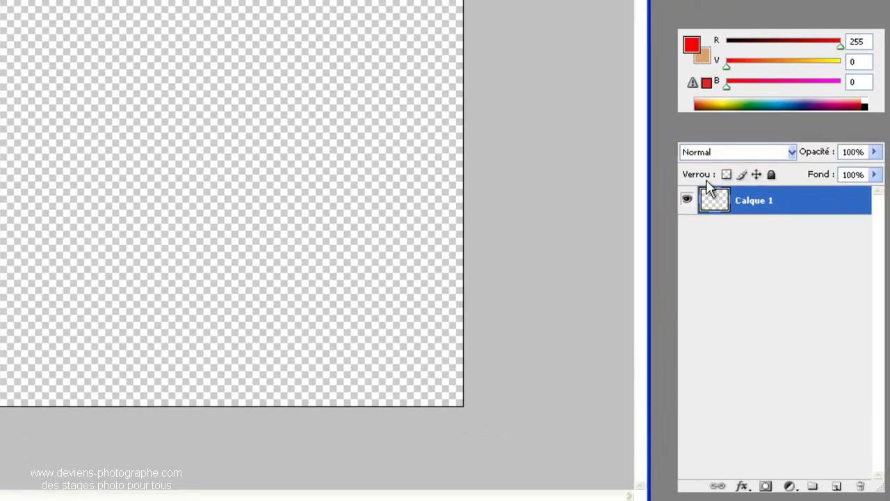
Rename the layer Calque 1 as "fond".
double_click(759, 202)
text(fond)
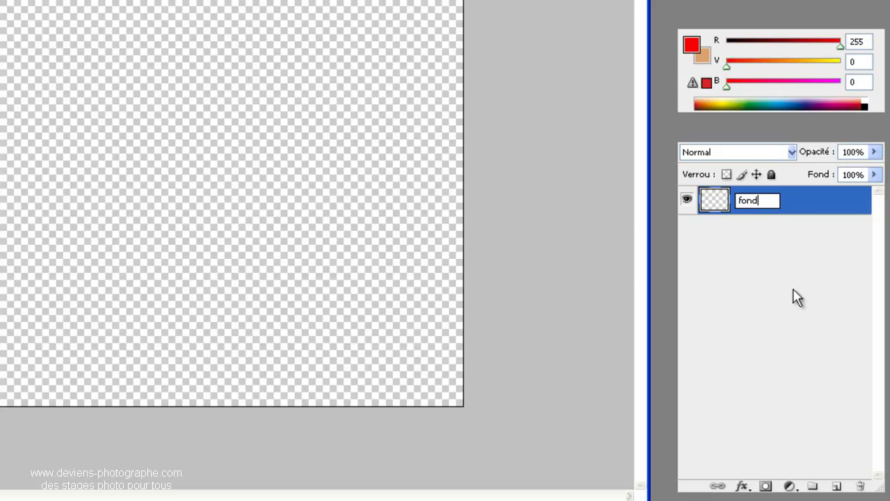
click(793, 296)
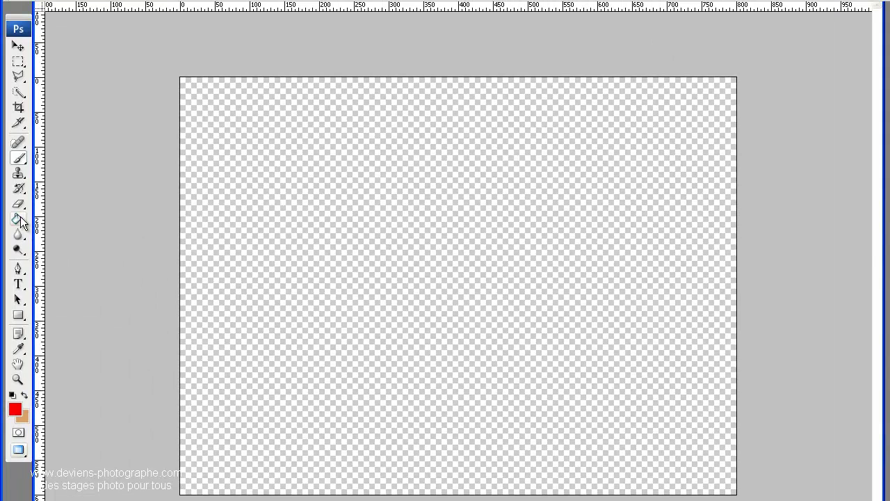
Activate the Paint Bucket tool and select the fond layer as the one to fill.
click(19, 219)
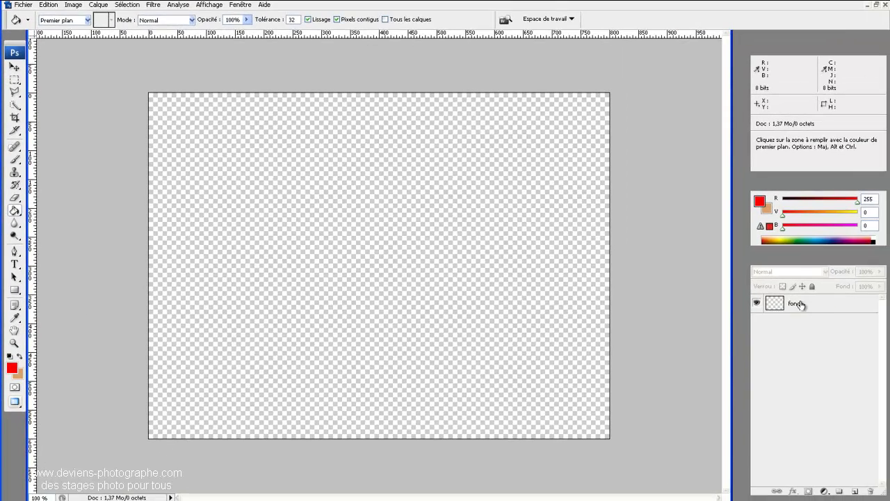
click(800, 305)
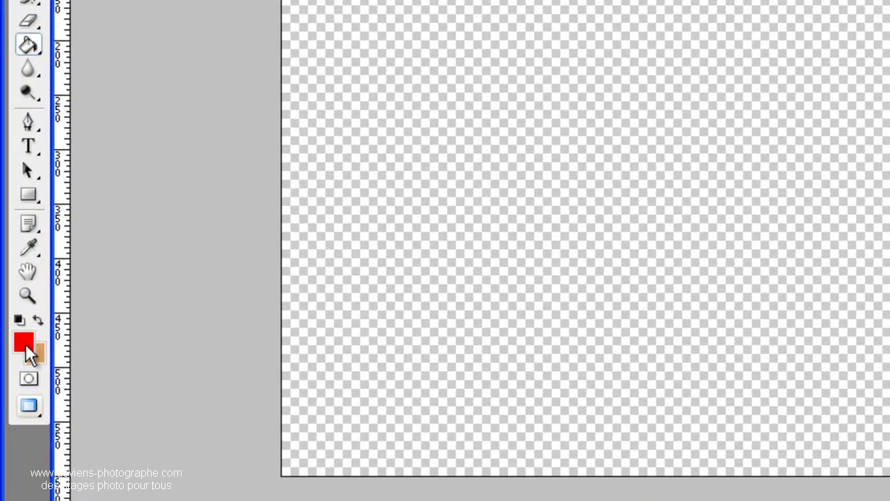
Set the foreground colour to white (ffffff) and fill the fond layer with it using the Paint Bucket.
click(25, 343)
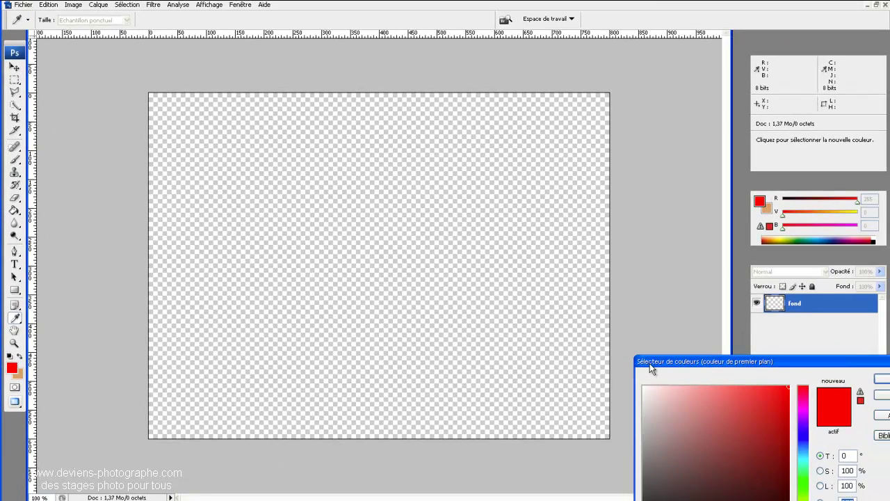
drag(650, 363, 352, 217)
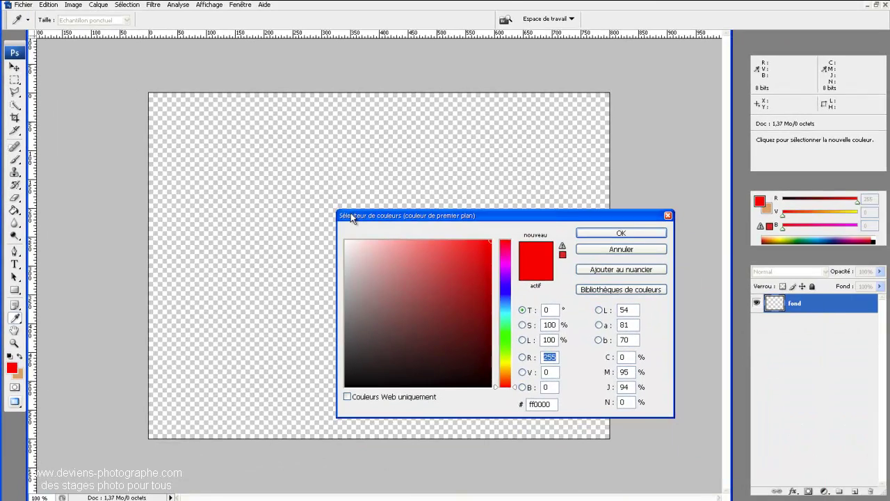
drag(351, 249, 330, 215)
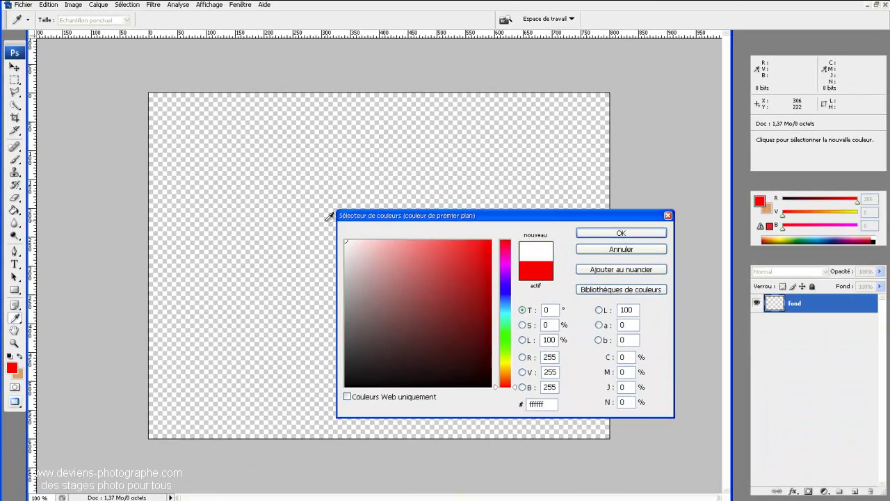
click(501, 301)
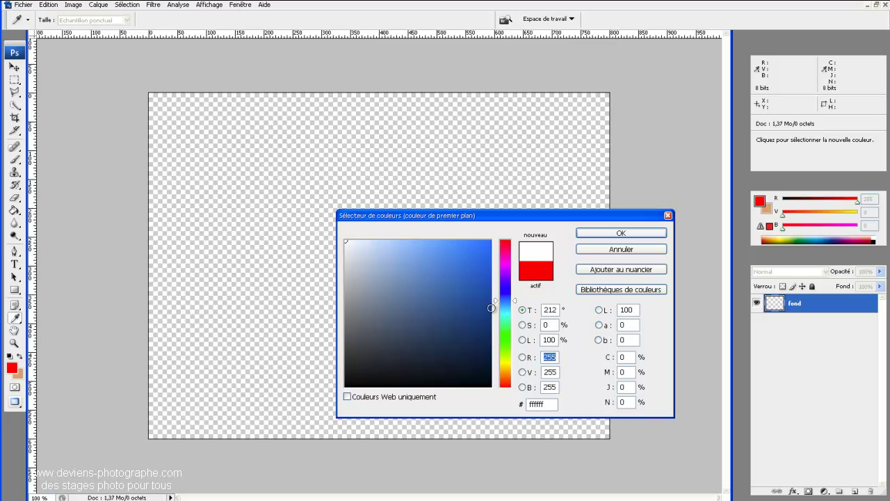
click(468, 315)
drag(506, 316, 506, 362)
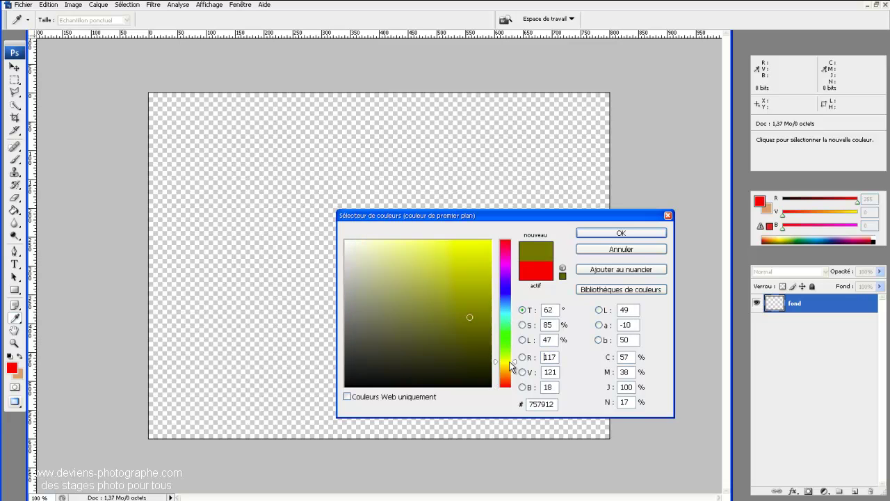
drag(401, 291, 289, 199)
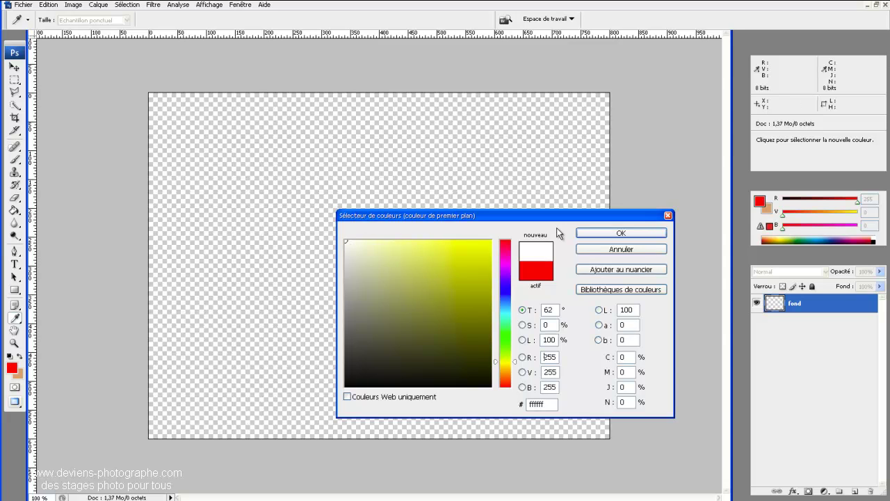
click(581, 233)
key(g)
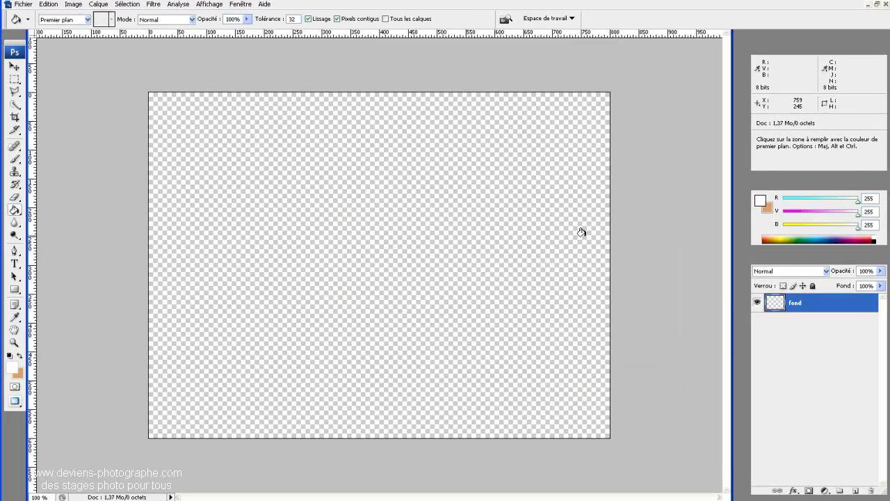
click(269, 186)
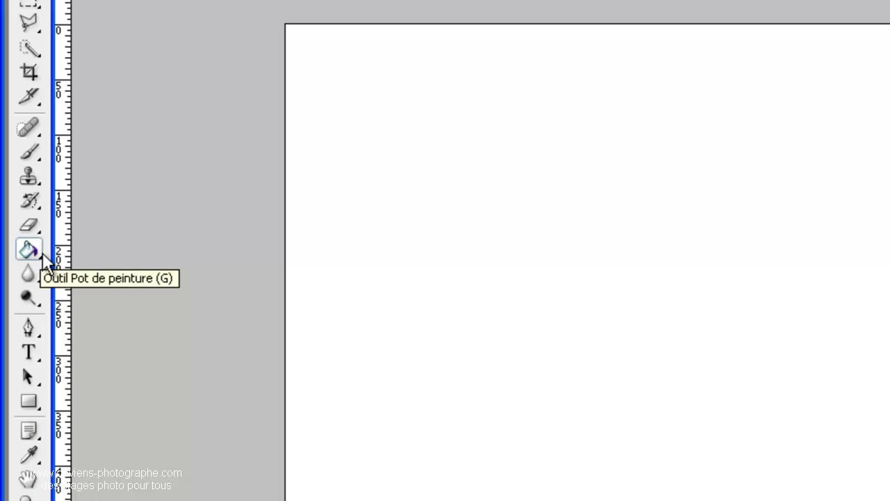
Activate the Gradient tool and set the background colour to a dark orange-brown (ae4f01).
click(42, 252)
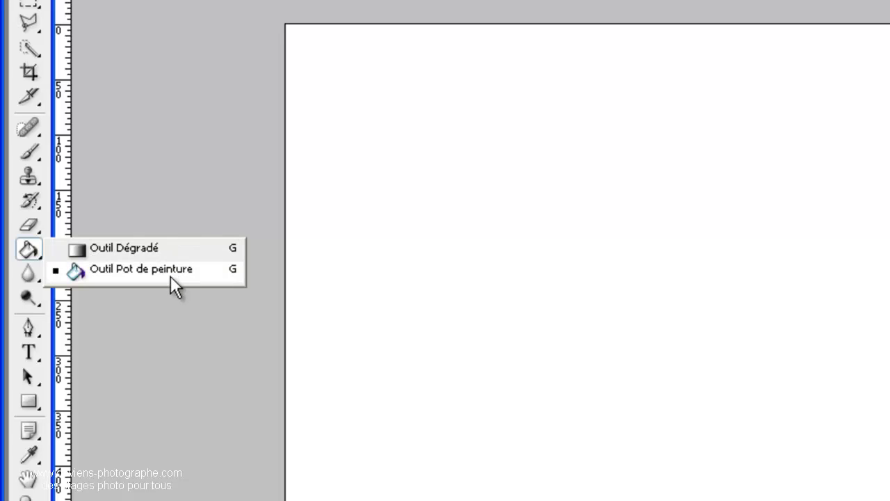
click(65, 249)
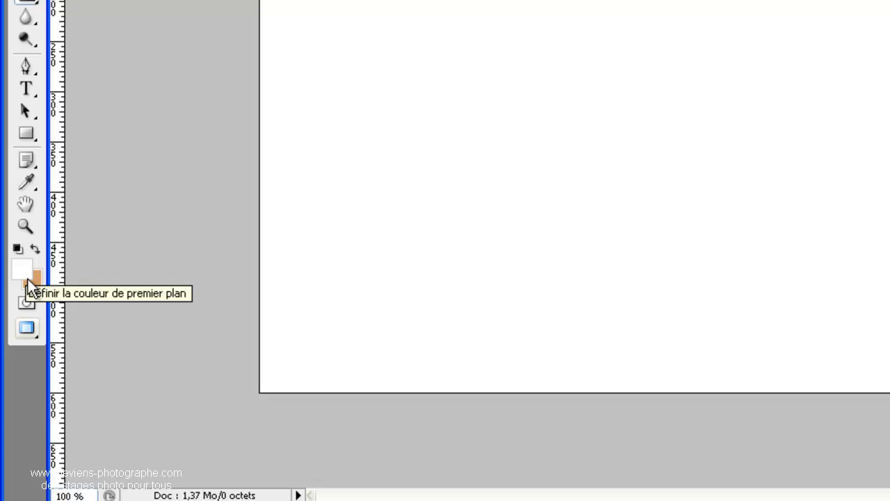
click(37, 283)
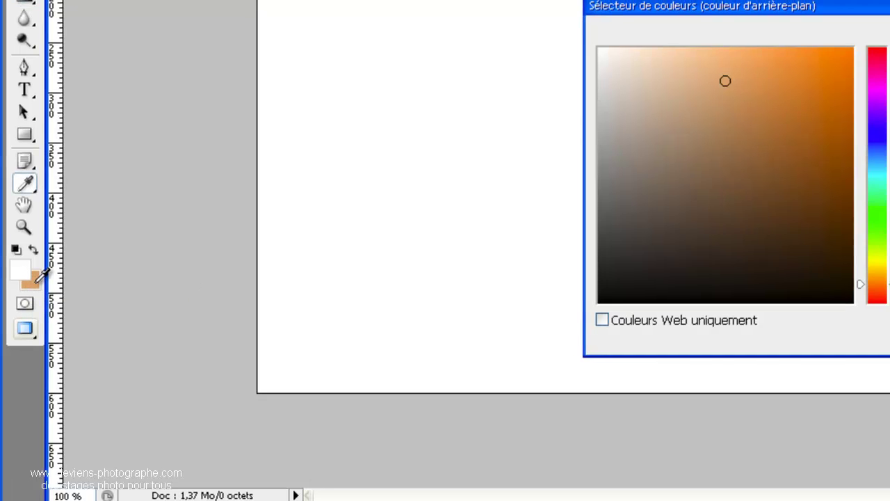
click(396, 231)
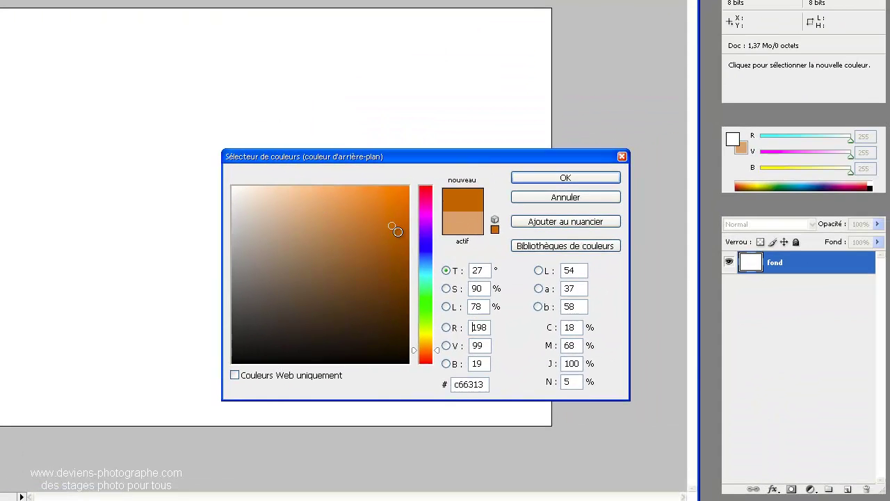
click(407, 243)
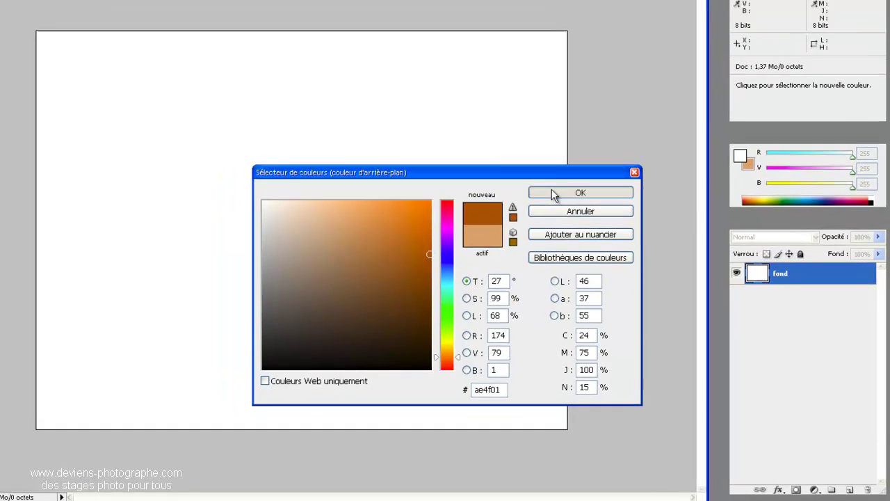
click(553, 194)
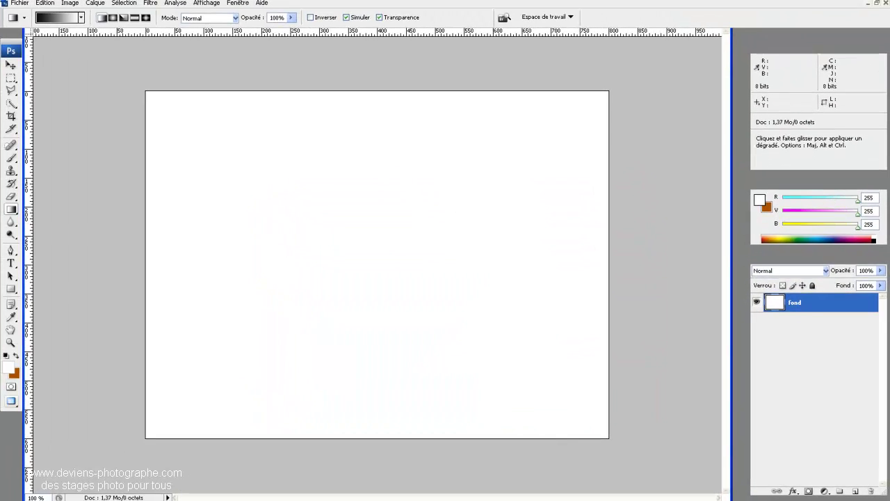
Set the foreground colour to teal (27afb1).
click(12, 368)
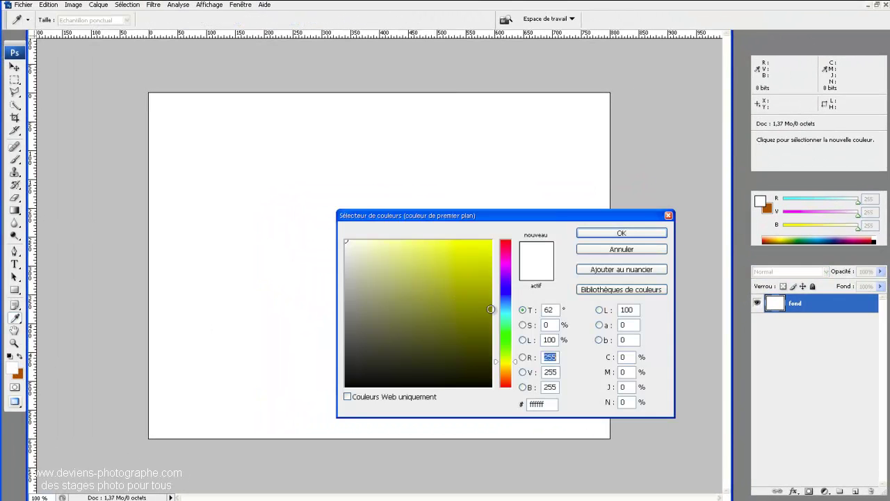
click(507, 313)
click(459, 285)
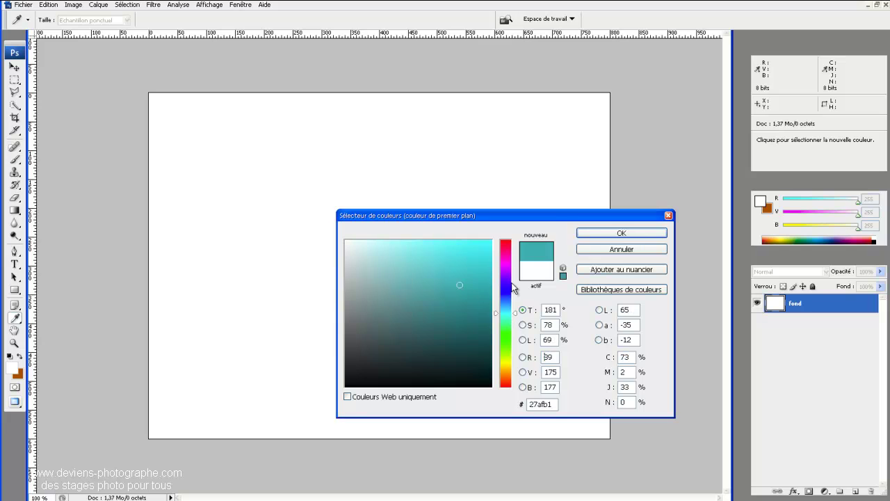
click(612, 234)
key(g)
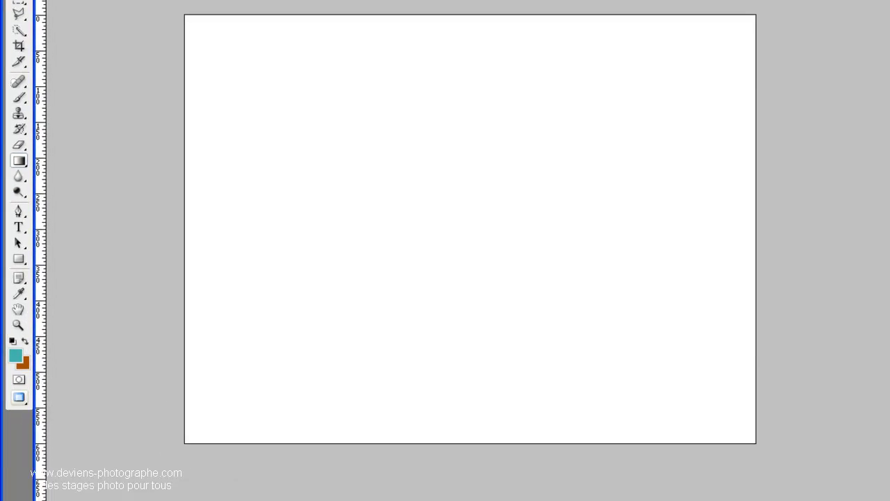
Apply the Premier plan - Arrière-plan preset as the gradient in the gradient editor.
click(139, 44)
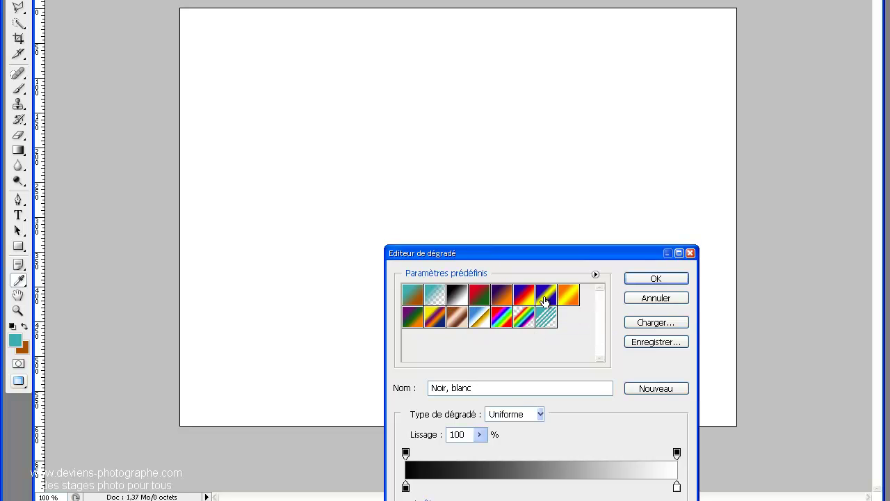
click(411, 297)
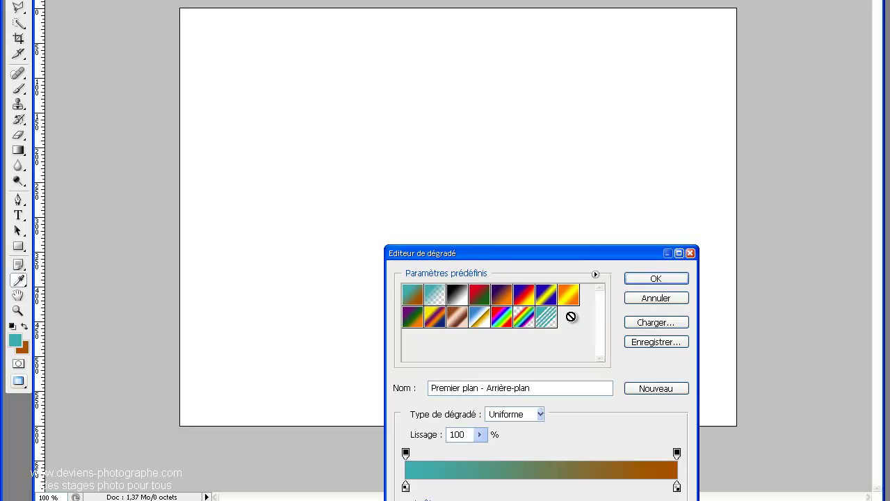
click(634, 282)
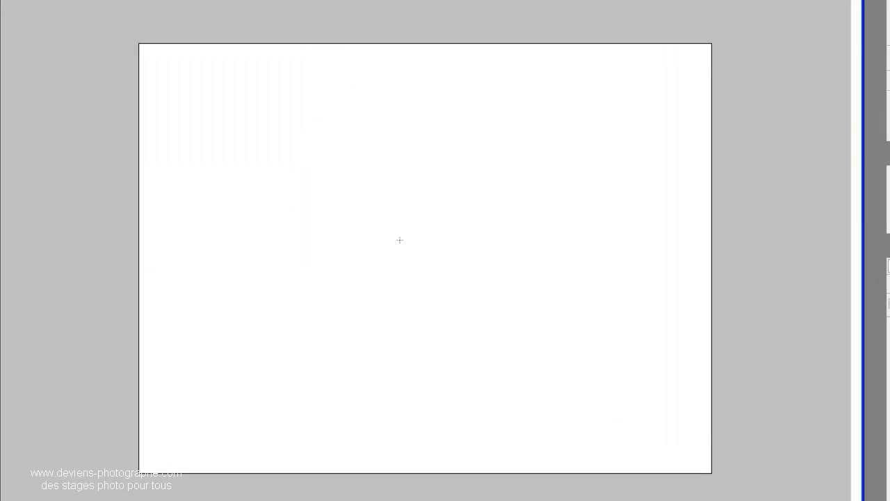
Draw several diagonal teal-to-brown gradients of different lengths on the fond layer, ending with one from the upper-left to the lower-right corner of the canvas.
drag(445, 252, 687, 400)
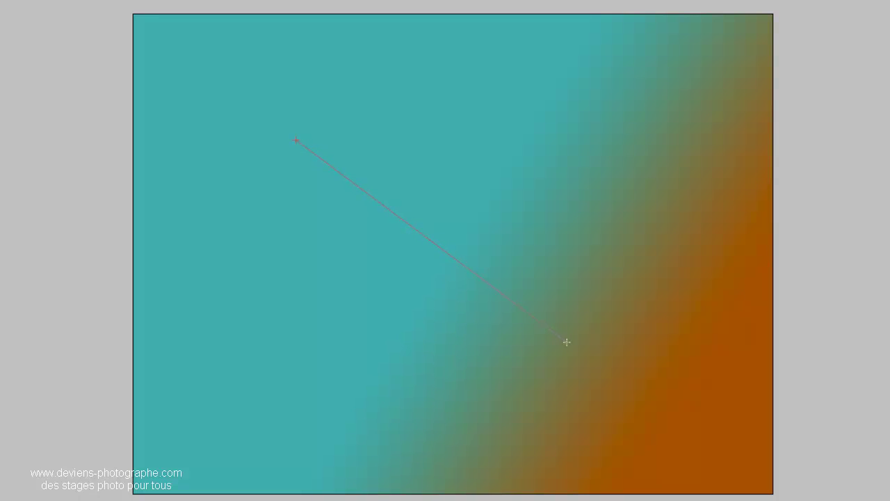
drag(566, 342, 567, 342)
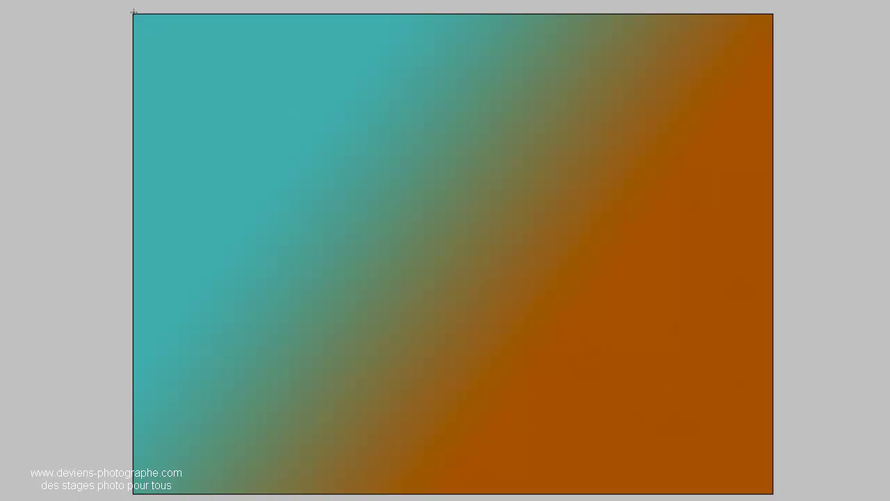
drag(276, 99, 770, 491)
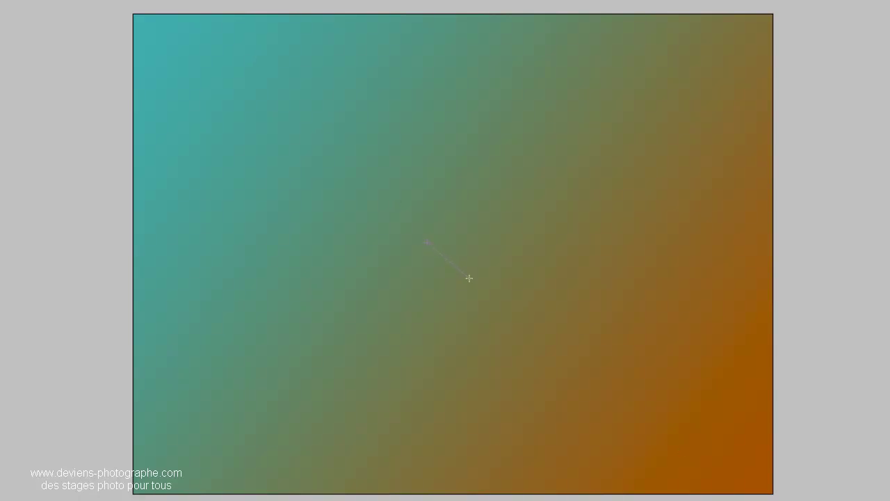
drag(469, 278, 469, 278)
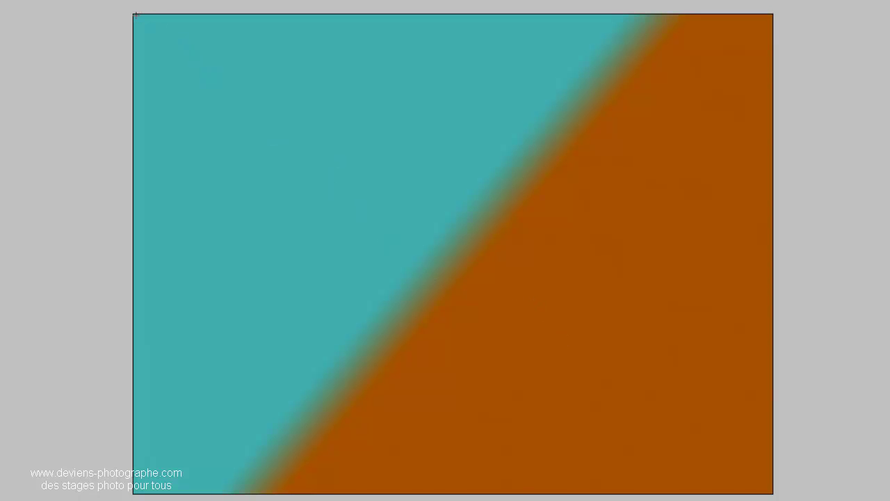
drag(137, 15, 772, 492)
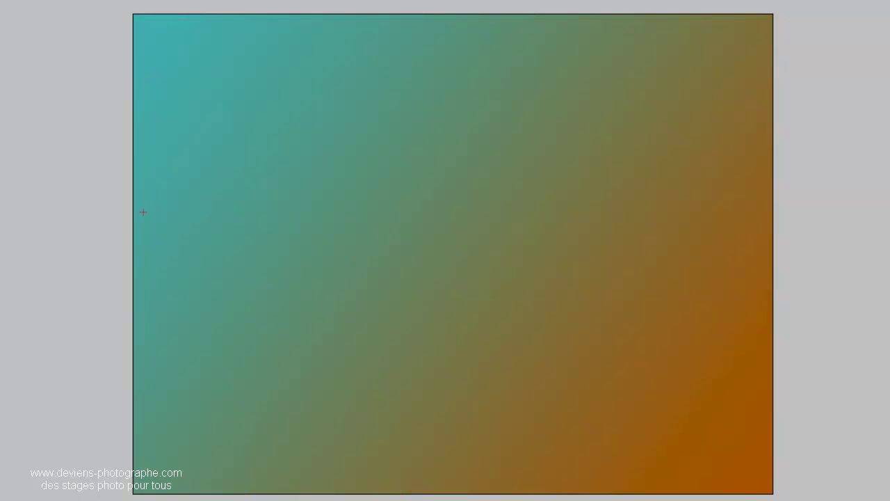
Set the foreground colour back to white (ffffff).
click(20, 255)
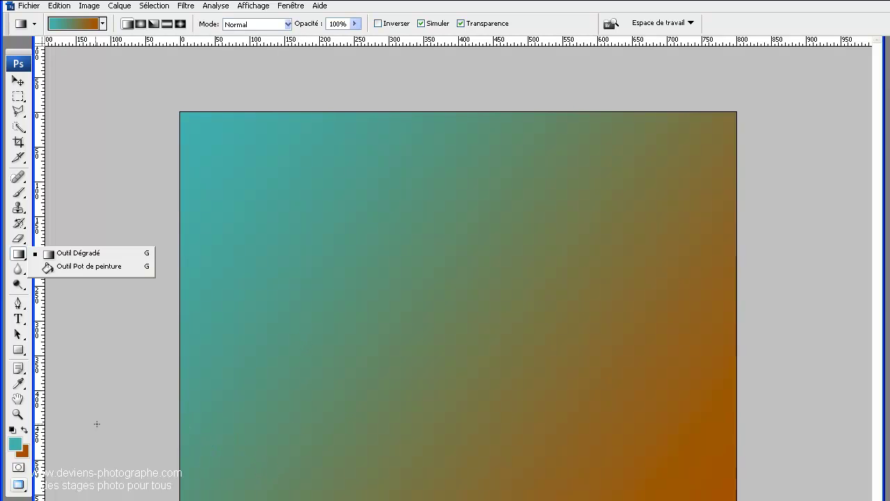
click(17, 446)
drag(450, 335, 360, 213)
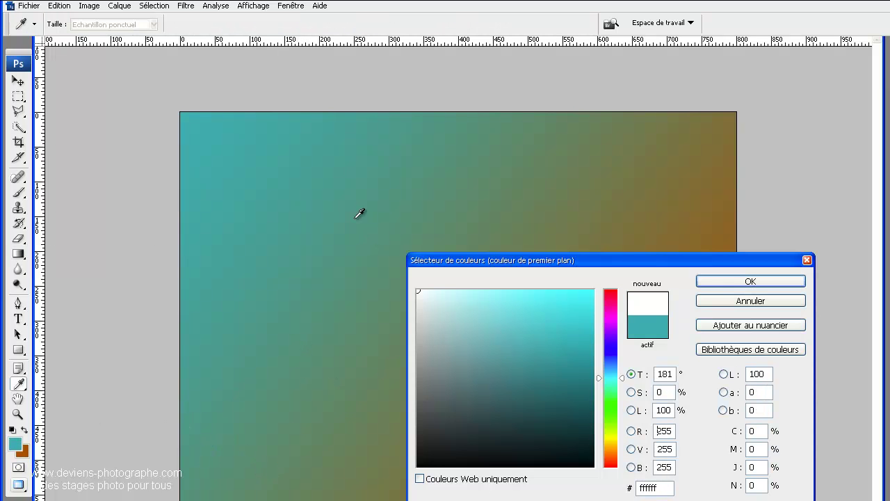
click(750, 281)
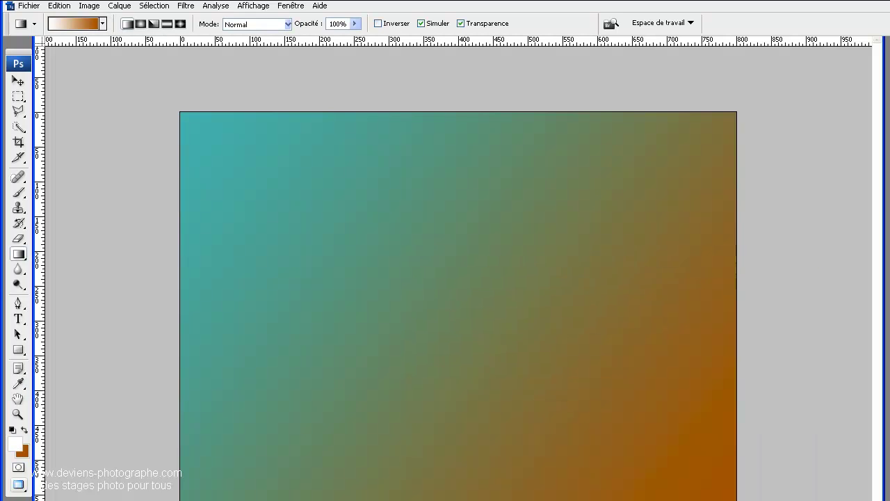
Select and clear the entire fond layer, and refill it with white using the Paint Bucket tool.
key(ctrl+a)
key(Delete)
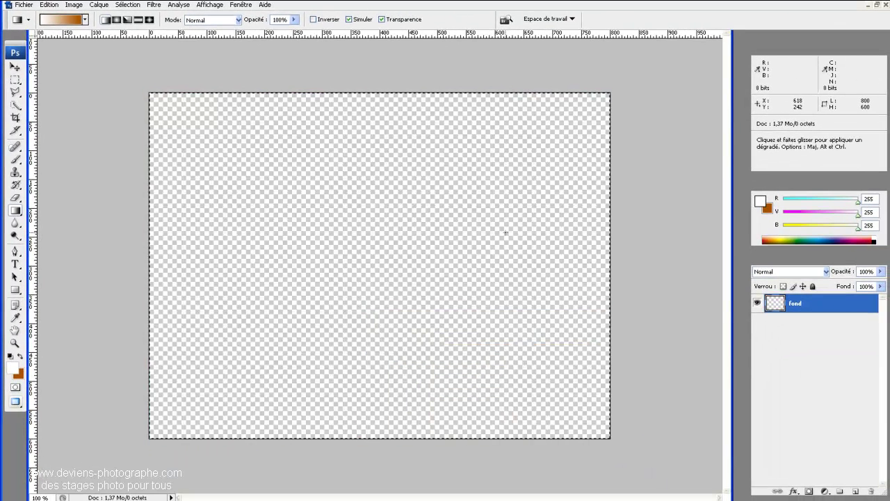
click(16, 211)
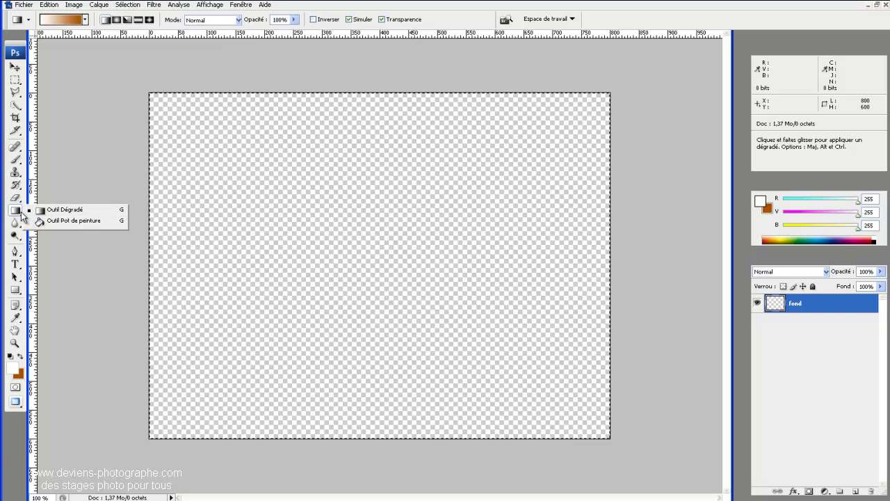
click(40, 219)
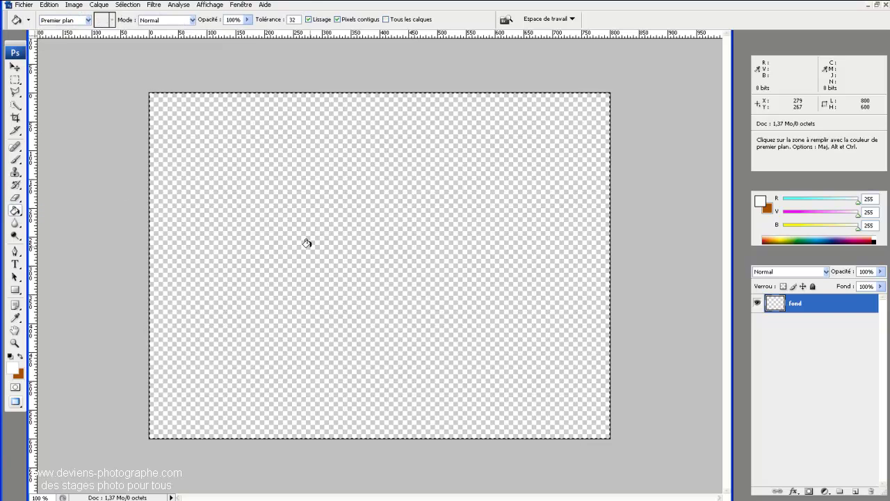
click(307, 243)
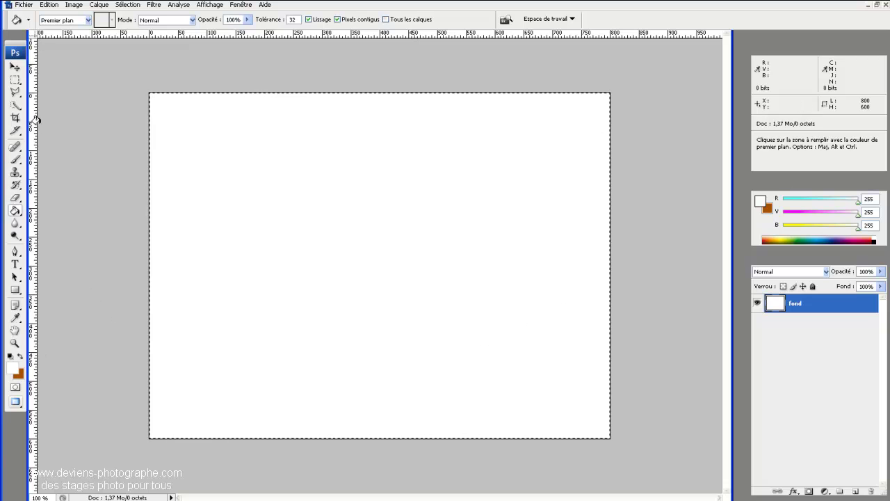
Compare the tool options of the Gradient tool and the Spot Healing Brush by activating each in turn.
right_click(16, 211)
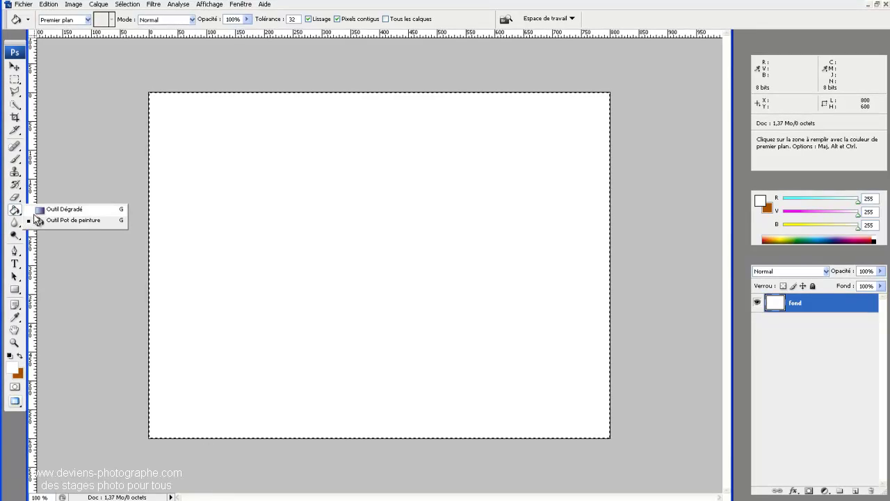
click(44, 207)
click(116, 19)
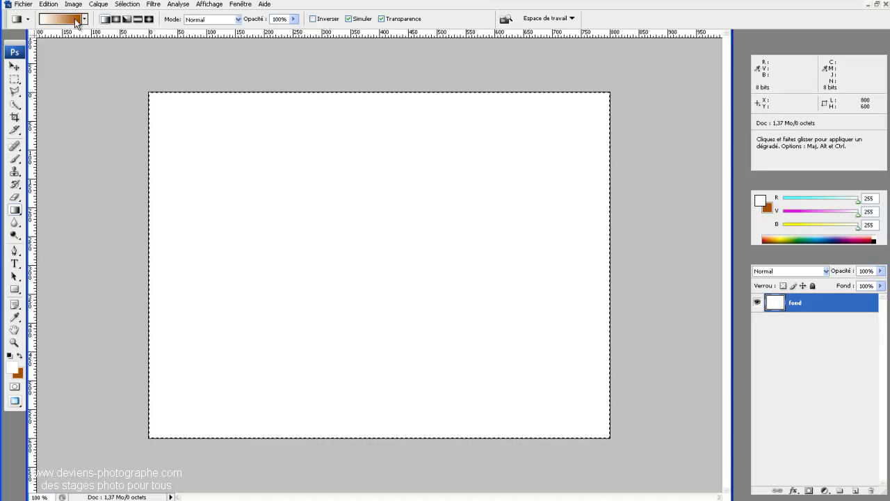
click(14, 146)
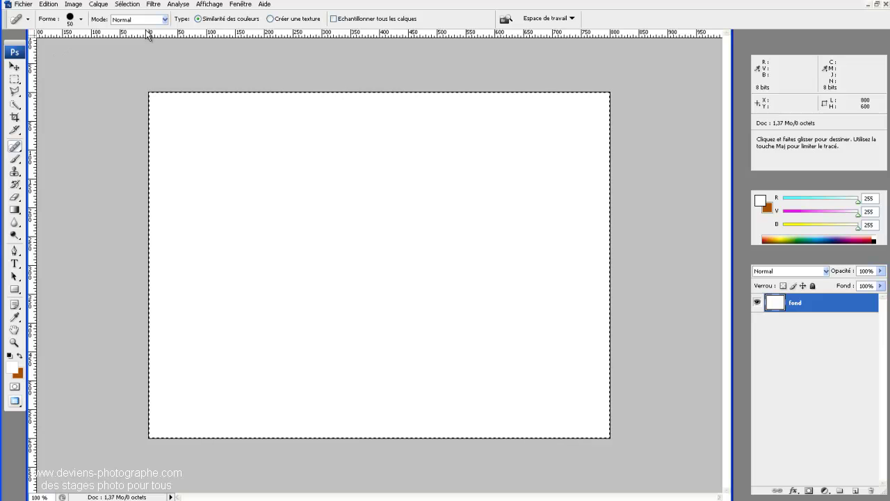
Deselect the canvas and draw several radial white-to-brown gradients on the fond layer: one medium, one large and one very small.
click(14, 209)
key(ctrl+d)
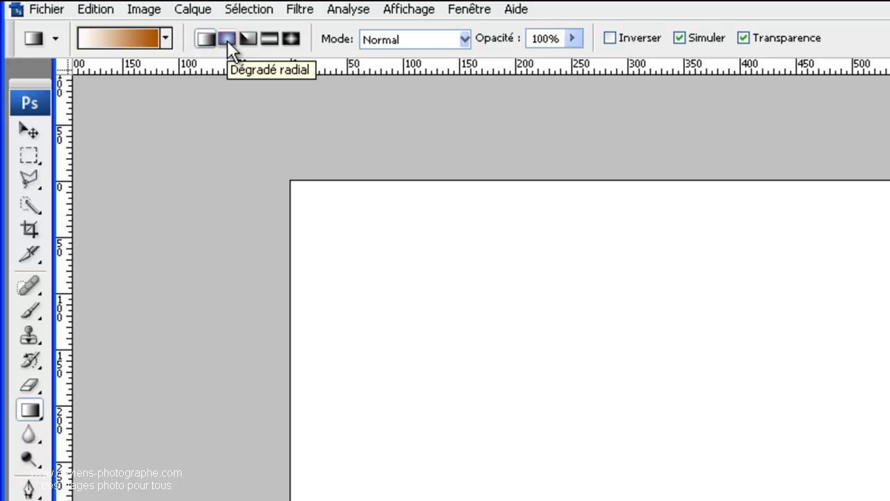
click(228, 39)
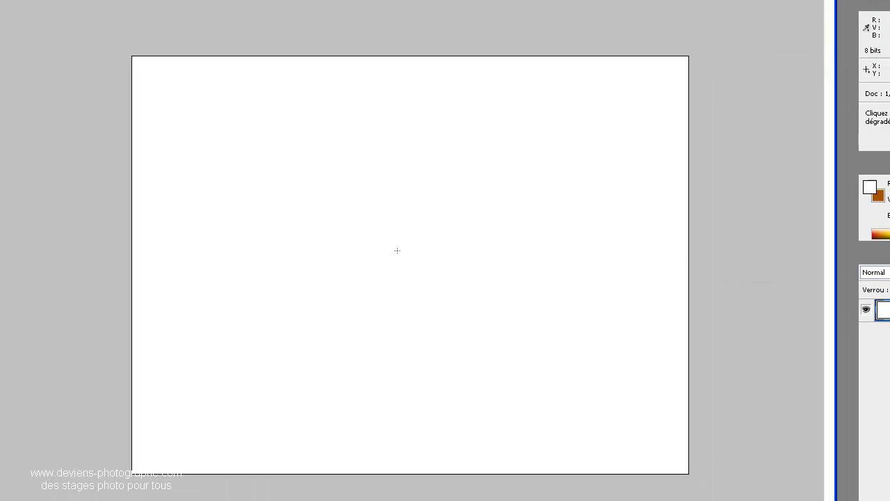
drag(529, 360, 542, 374)
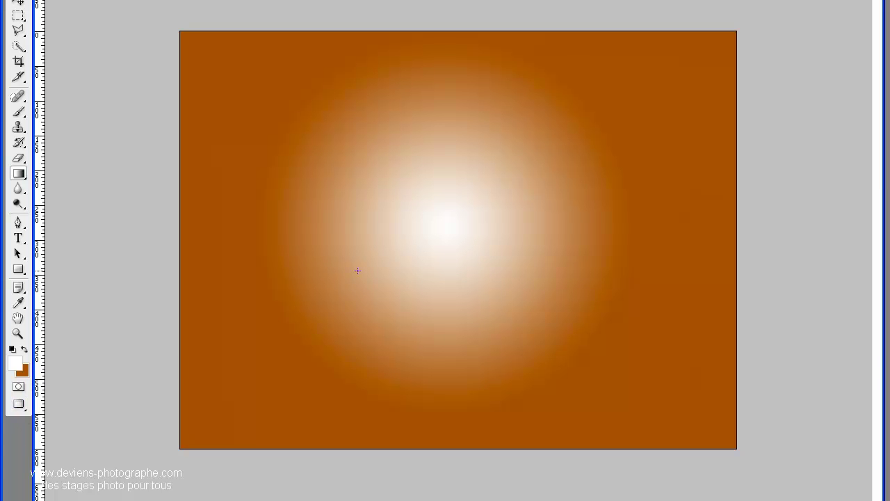
drag(564, 351, 753, 472)
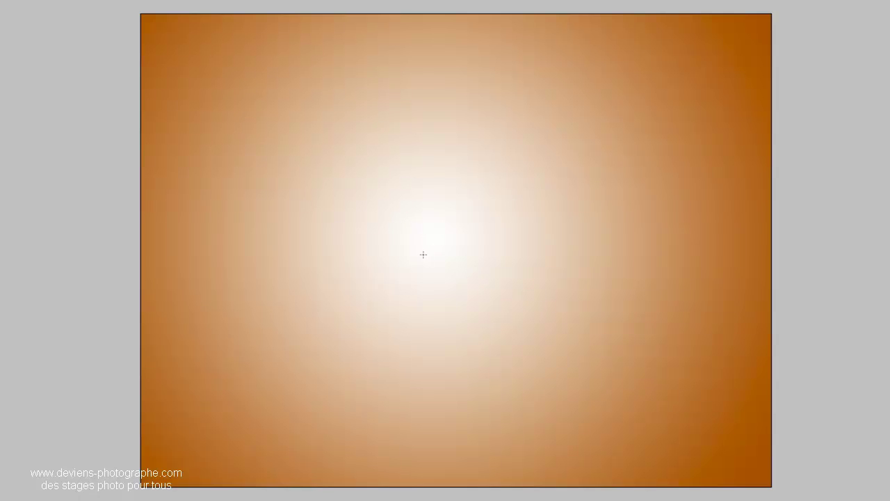
drag(441, 271, 441, 270)
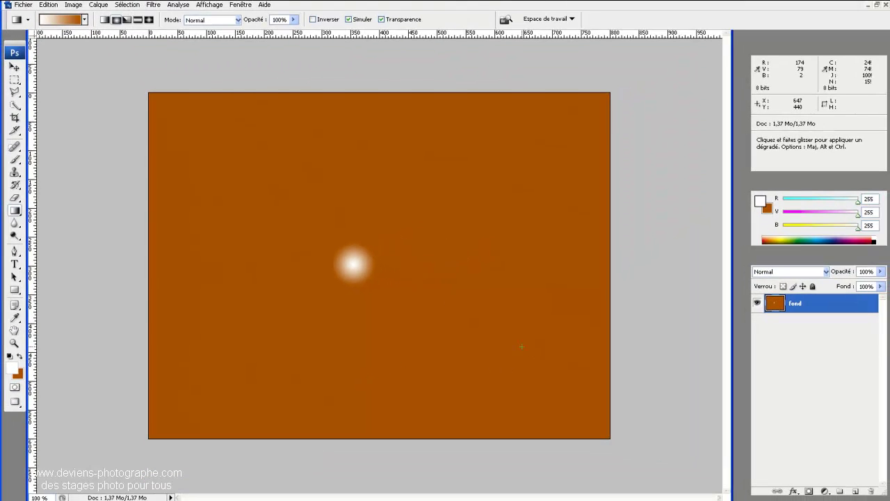
Select and clear the whole fond layer, then fill it with white using the Paint Bucket tool.
key(ctrl+a)
key(Delete)
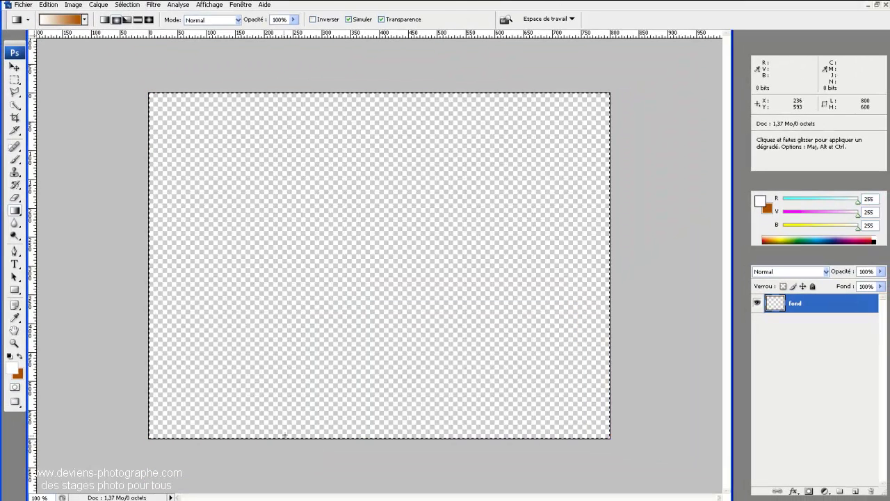
click(14, 210)
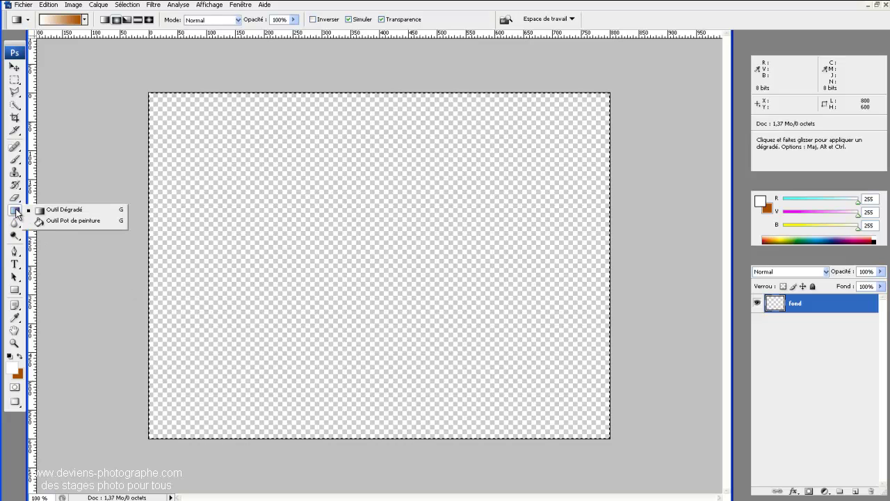
click(35, 222)
click(222, 254)
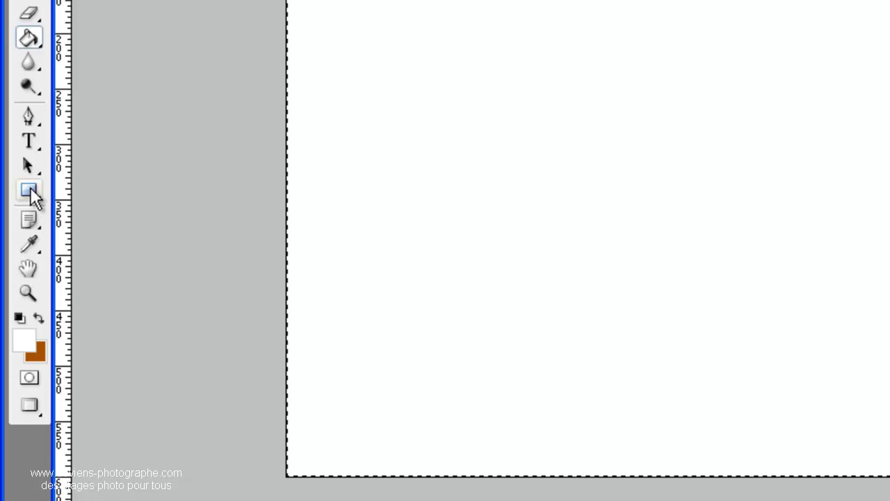
Swap the foreground and background colours, add a new layer, and draw a brown rectangle above and left of the canvas centre.
click(30, 188)
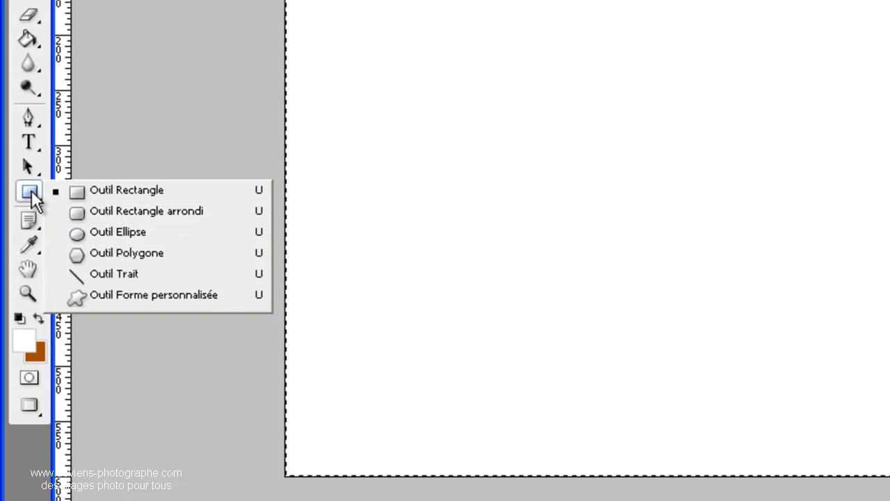
click(31, 190)
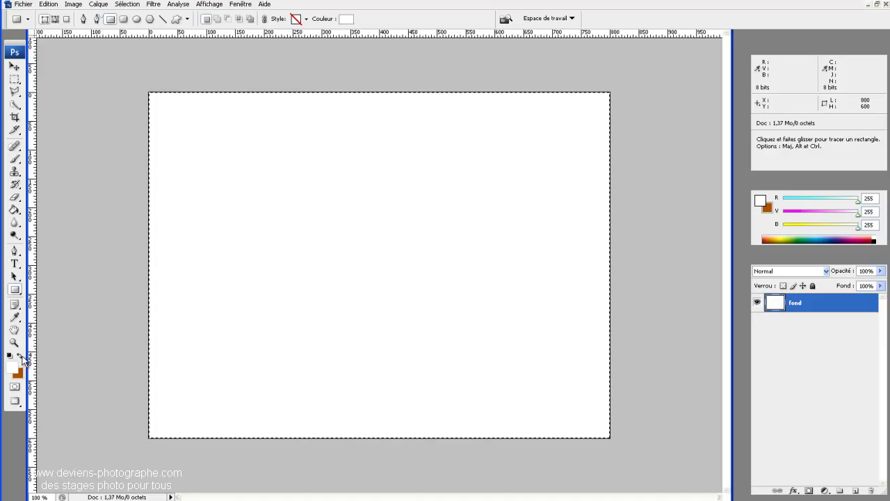
click(19, 355)
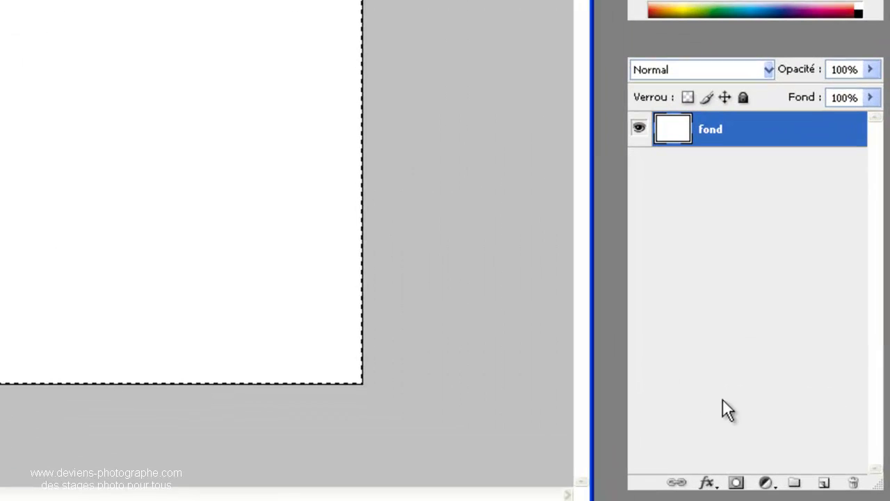
click(823, 482)
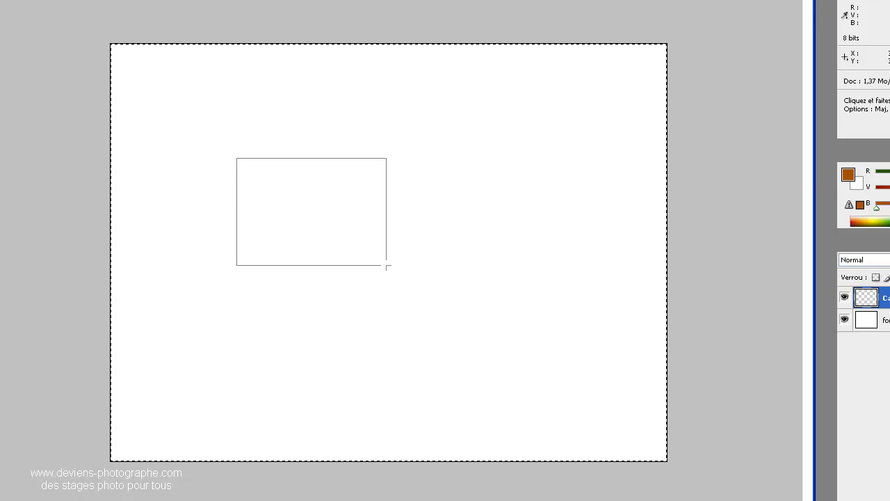
drag(388, 266, 388, 265)
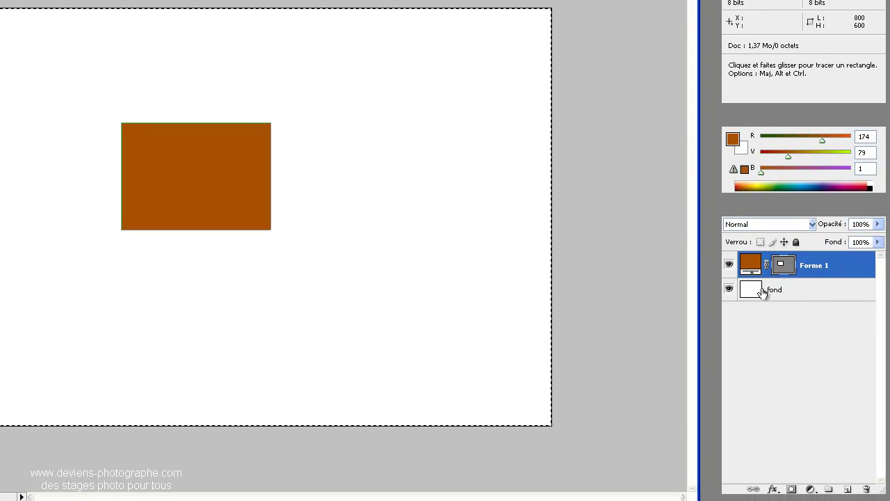
Hide and show the brown rectangle's layer twice to see its effect on the image.
click(729, 265)
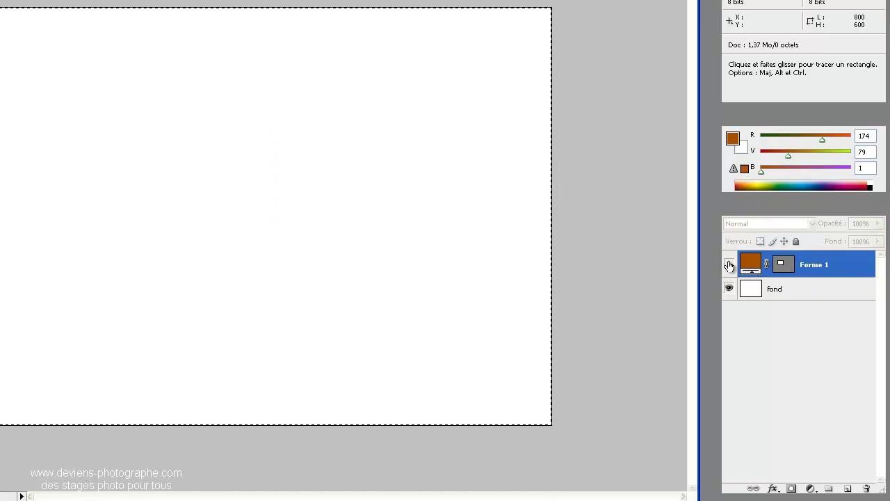
click(729, 265)
click(729, 266)
click(729, 266)
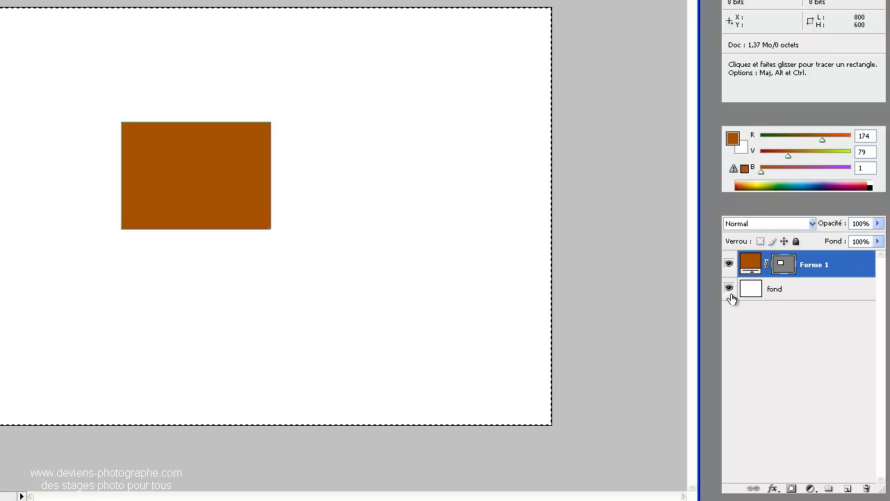
Add another layer, change the foreground colour to turquoise (63, 229, 204), and draw a rectangle overlapping the brown one's lower-right corner.
click(849, 490)
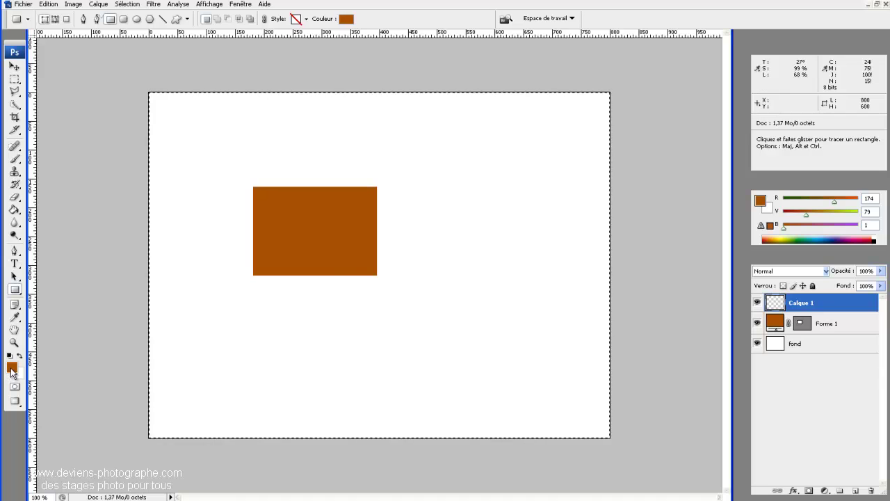
click(12, 367)
click(505, 316)
drag(467, 298, 451, 254)
click(621, 233)
key(u)
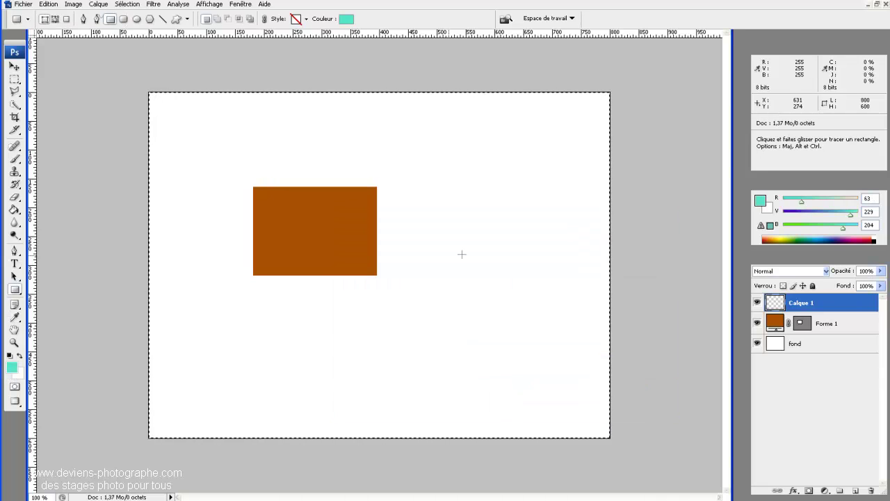
drag(388, 262, 497, 317)
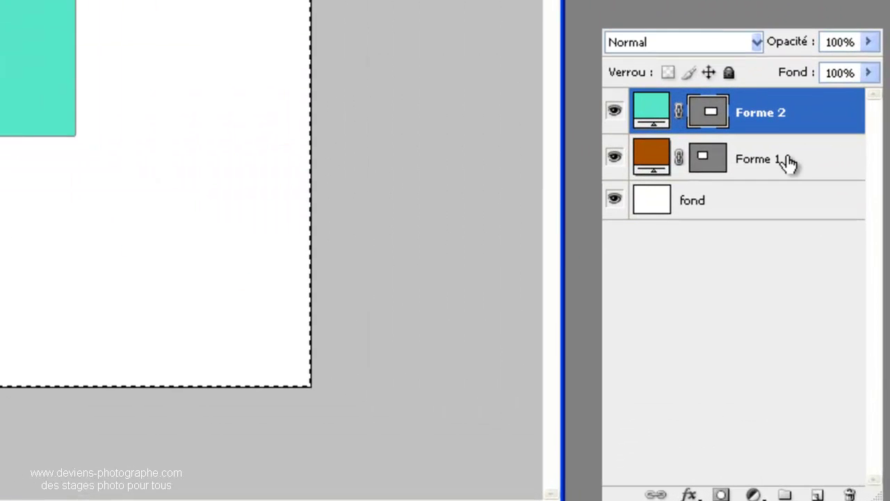
Move the Forme 1 layer above Forme 2, and switch each shape layer's visibility off and back on.
click(781, 159)
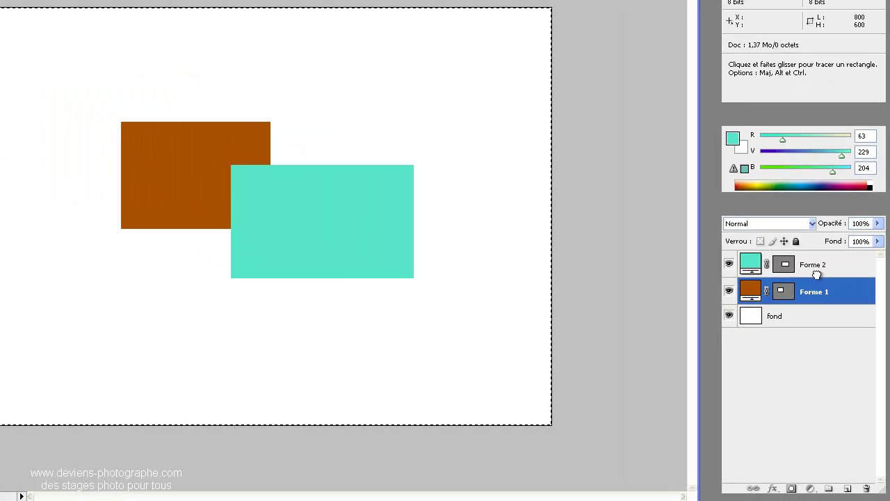
drag(816, 260, 818, 263)
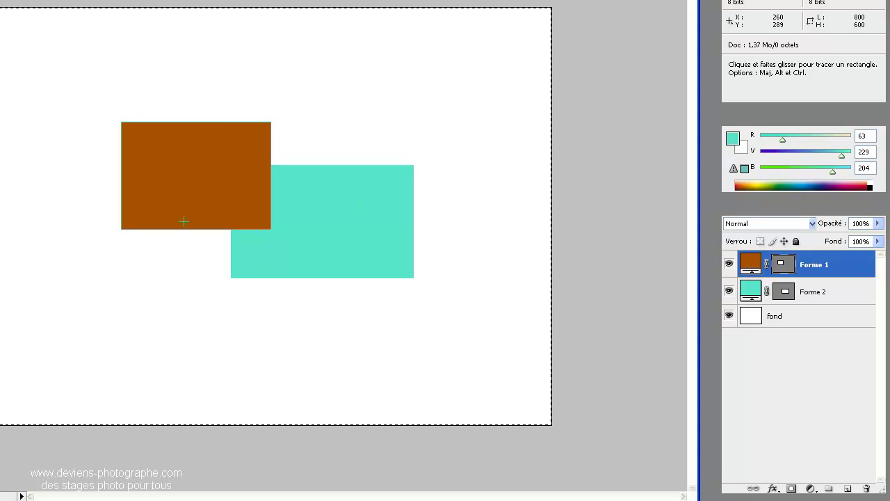
click(729, 292)
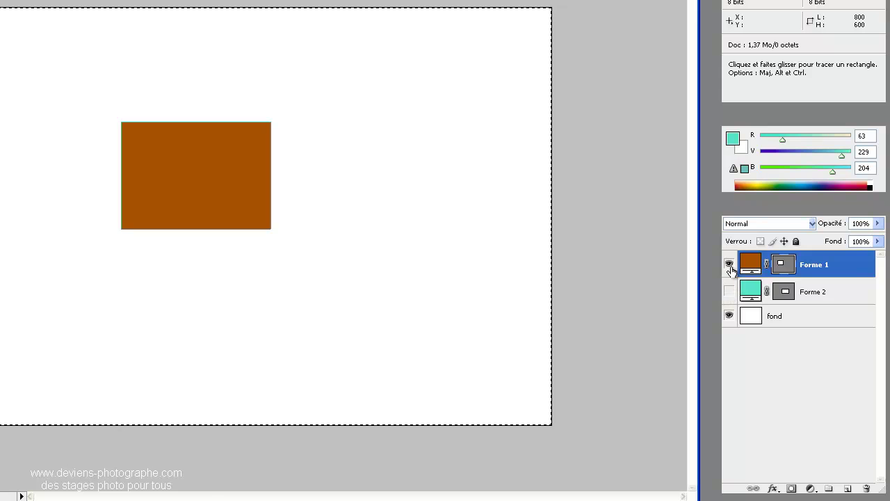
click(729, 265)
click(729, 264)
click(729, 291)
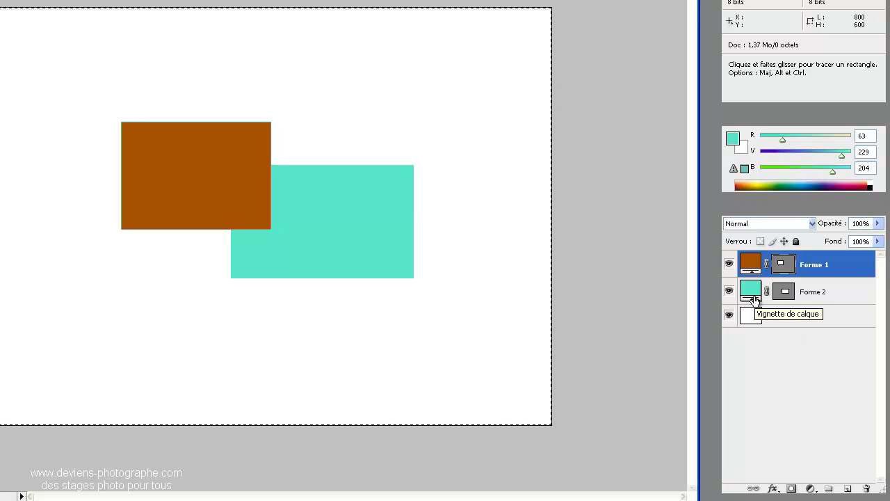
Add a new layer, set white as the foreground colour, and draw a rectangle covering the brown rectangle's upper-left corner.
click(848, 489)
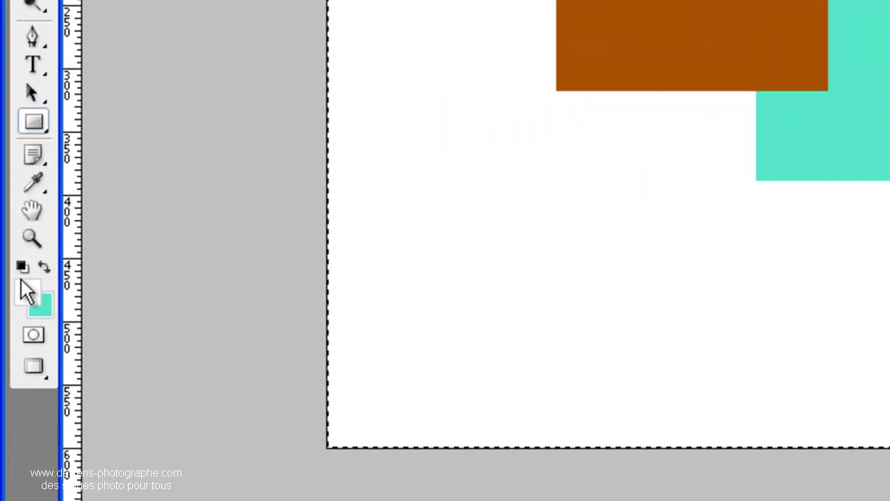
click(44, 265)
click(44, 265)
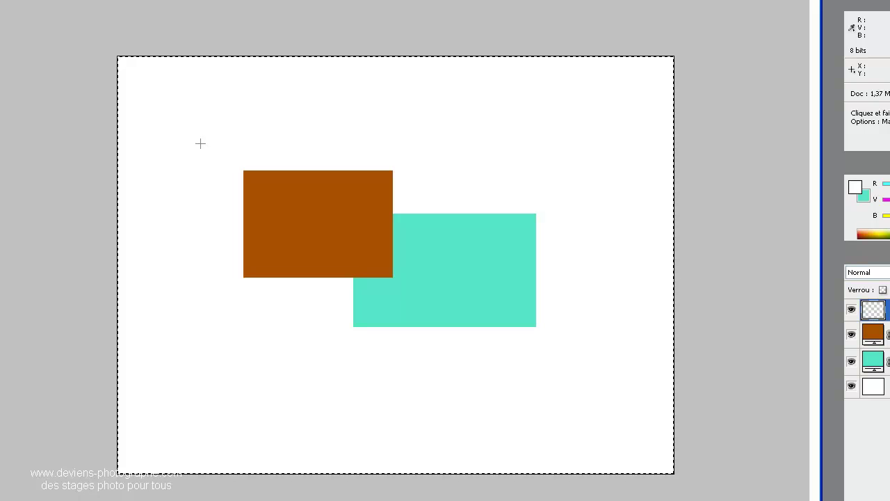
drag(210, 143, 232, 169)
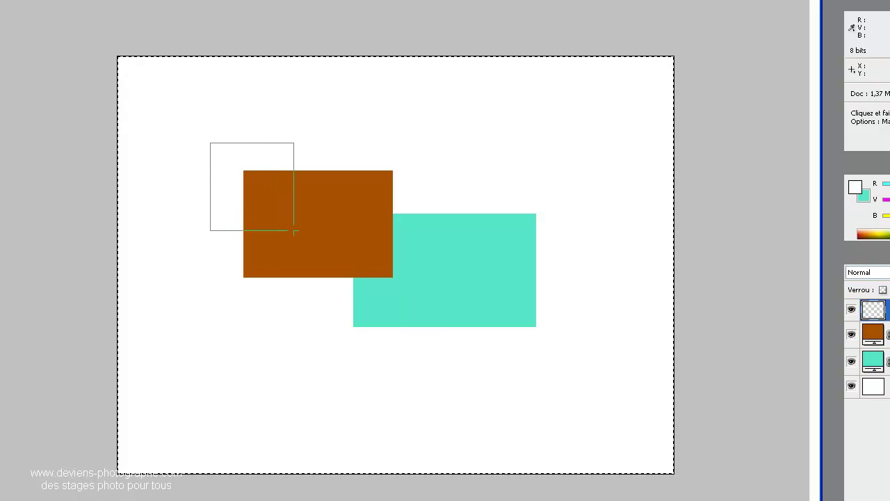
drag(295, 226, 295, 225)
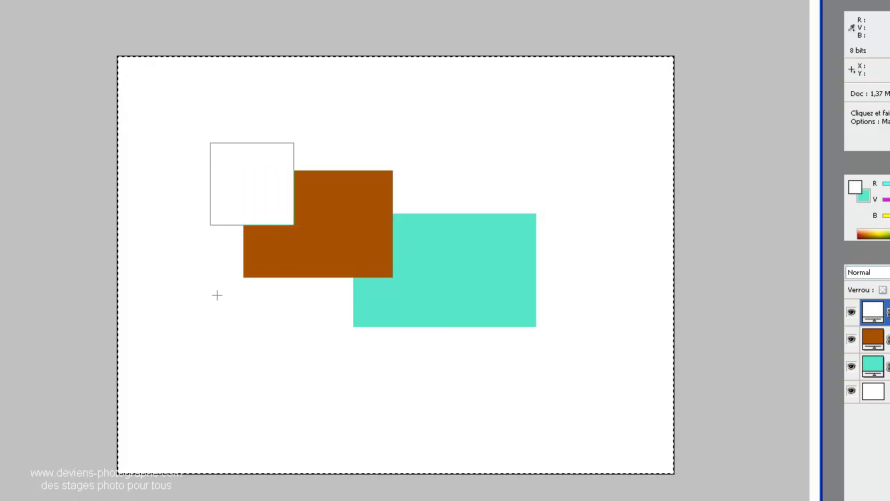
Deselect all layers, and hide and show Forme 3 to check how the white rectangle masks the brown one.
click(885, 445)
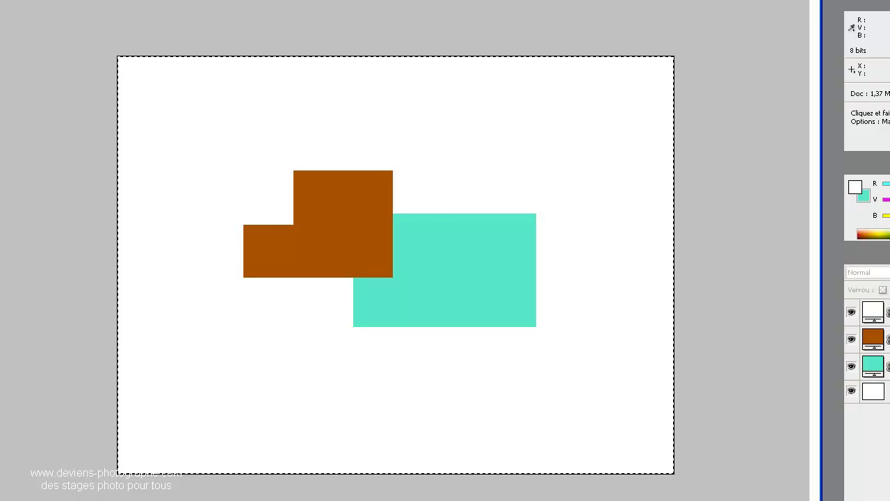
click(851, 312)
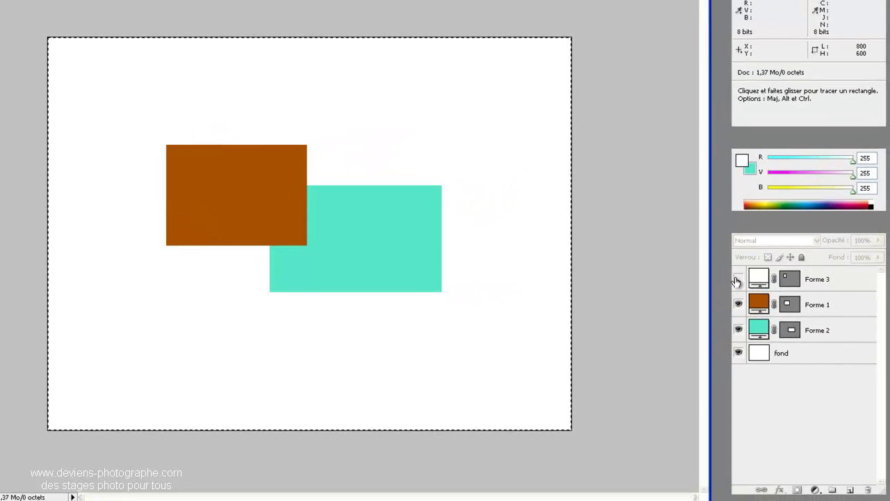
click(738, 279)
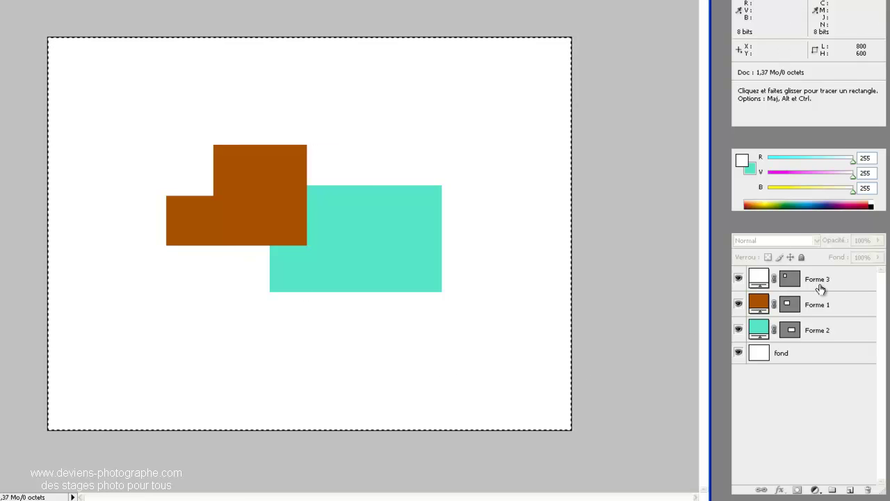
Select the Forme 2 layer and review its available blending modes, keeping Normal.
click(818, 331)
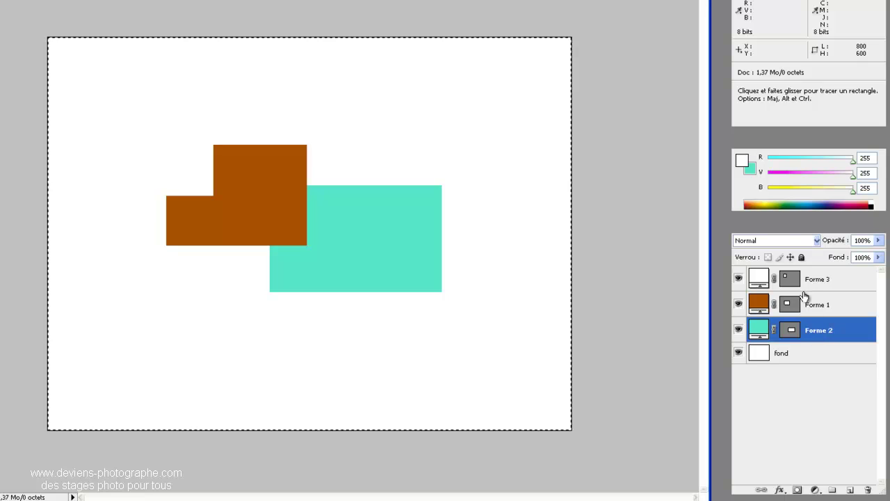
click(776, 245)
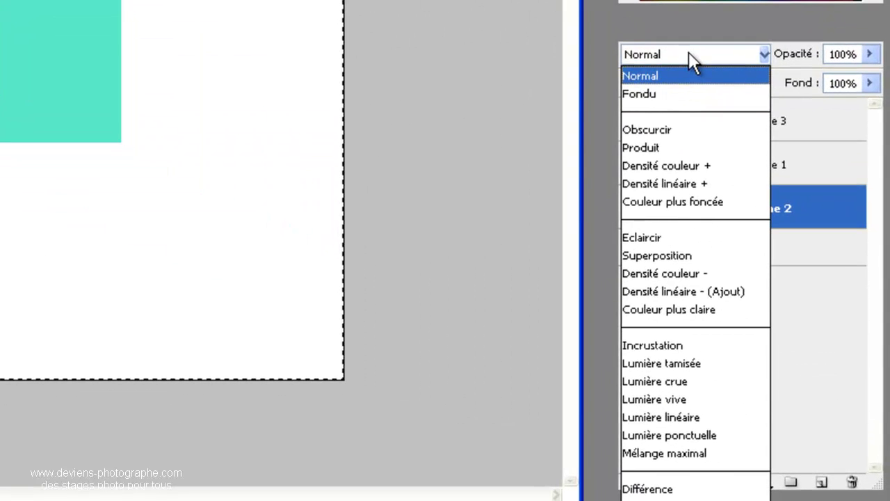
click(773, 245)
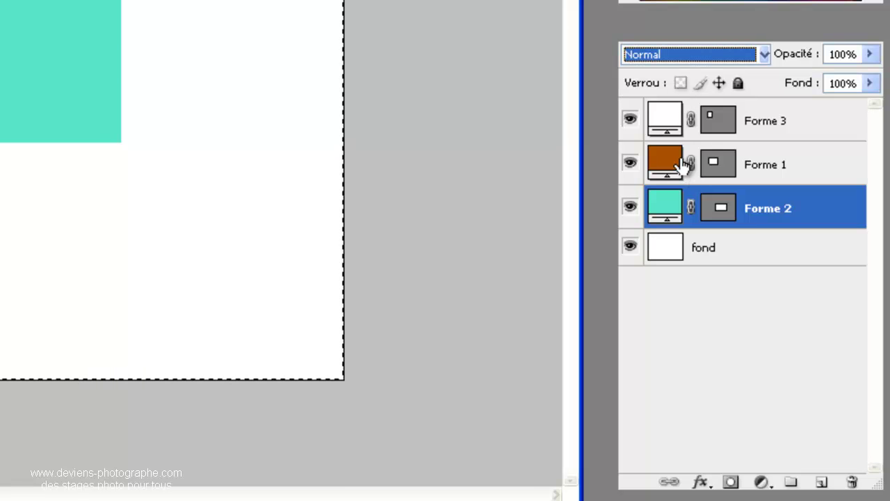
Try the Luminosité blending mode on the Forme 1 layer, and switch it to Couleur.
click(682, 153)
click(682, 55)
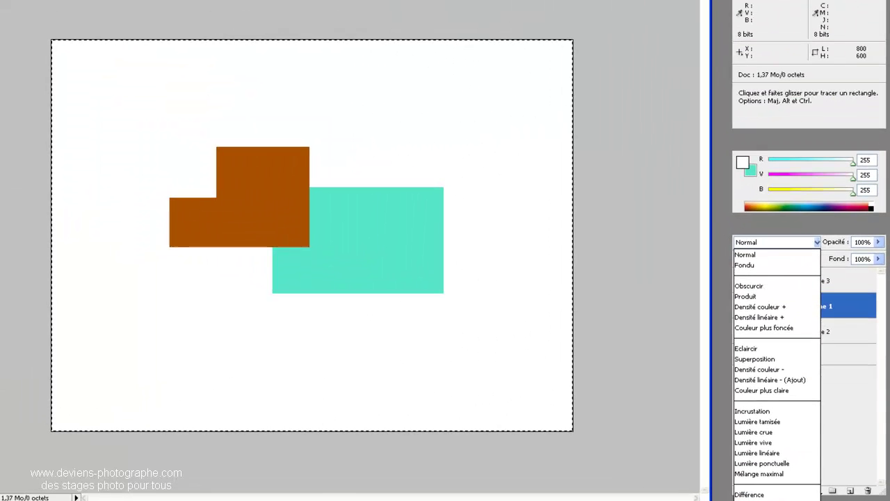
click(755, 497)
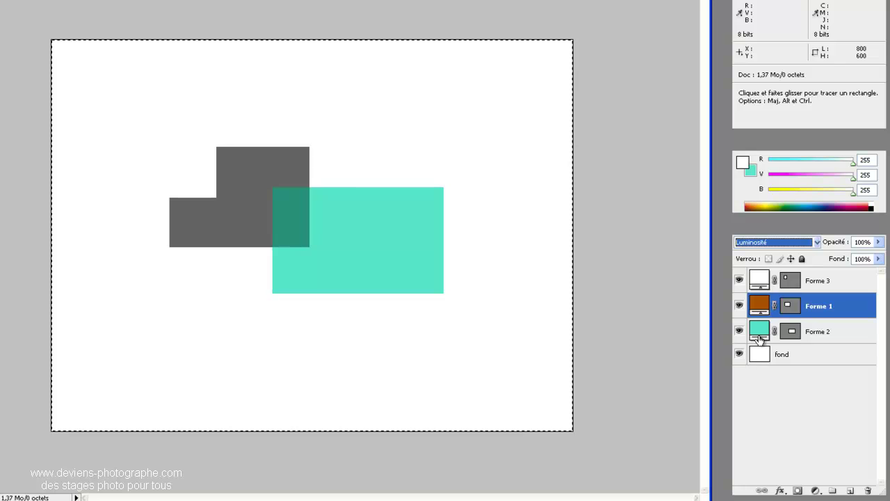
scroll(772, 243, up, 1)
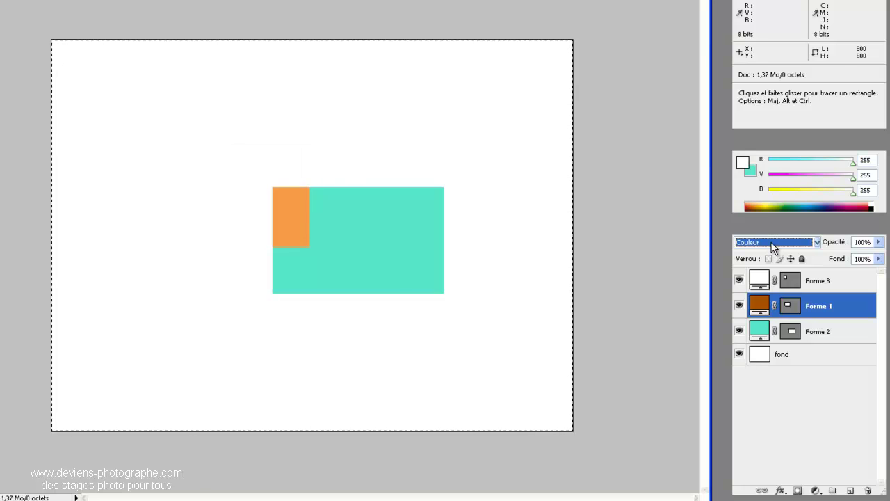
Try successive blending modes on the Forme 1 layer, including Teinte, Mélange maximal, Lumière vive and Couleur plus claire, and settle on Densité linéaire +.
scroll(772, 243, up, 3)
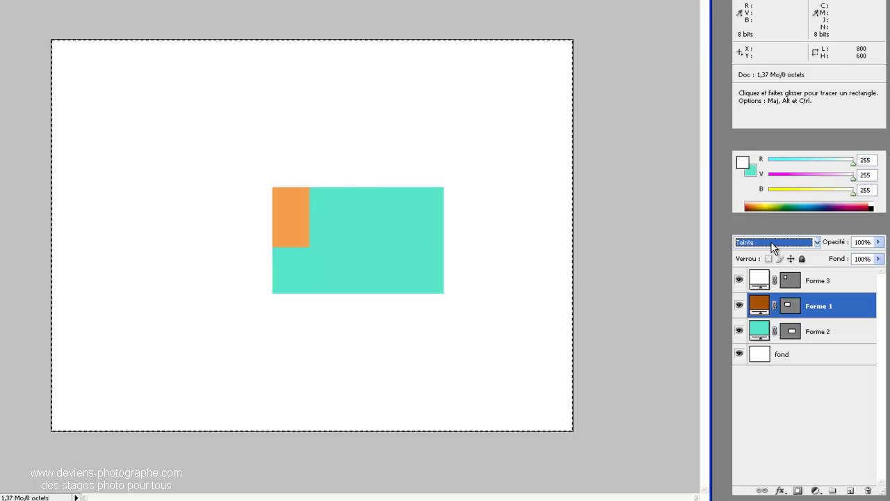
scroll(772, 243, up, 2)
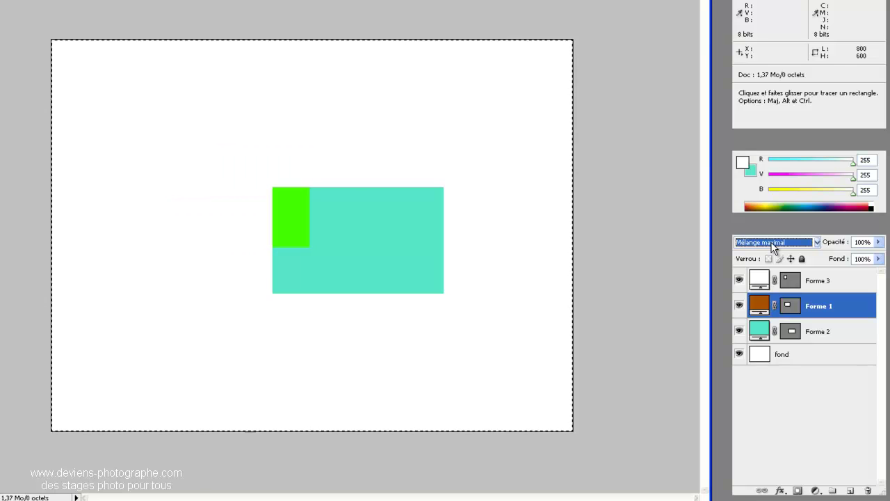
scroll(772, 245, up, 5)
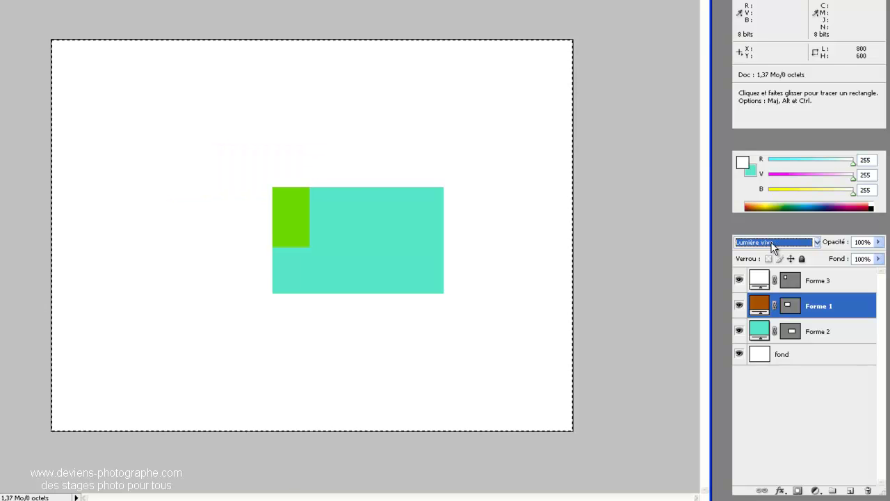
scroll(766, 241, up, 3)
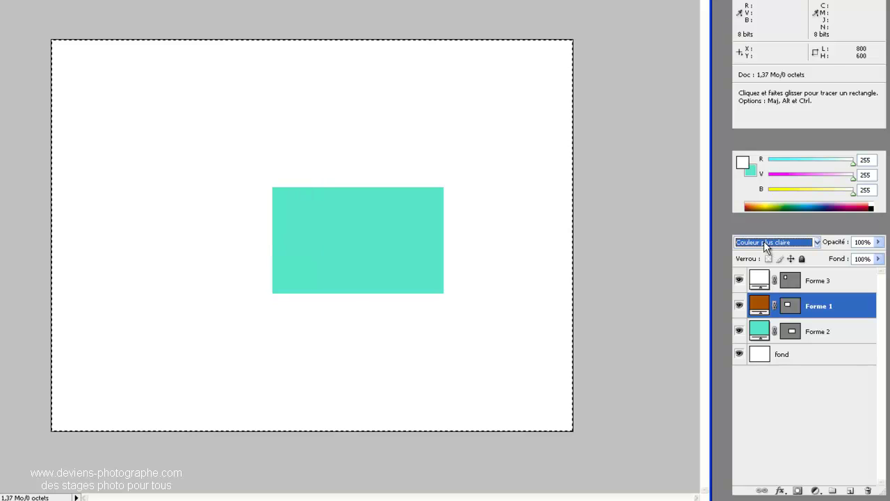
scroll(764, 241, up, 5)
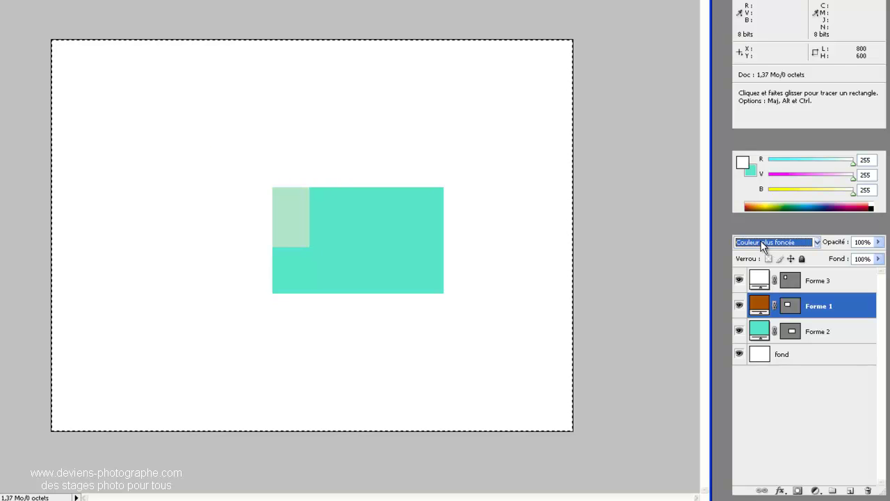
scroll(757, 243, up, 1)
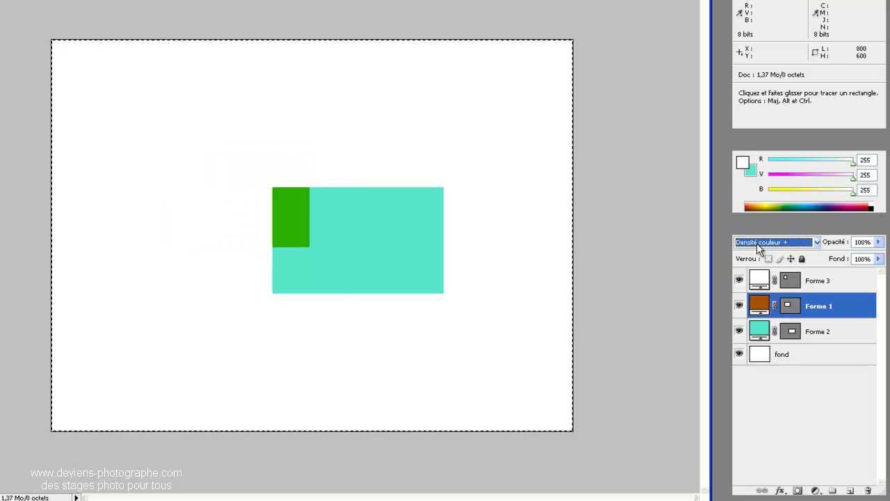
scroll(757, 243, down, 1)
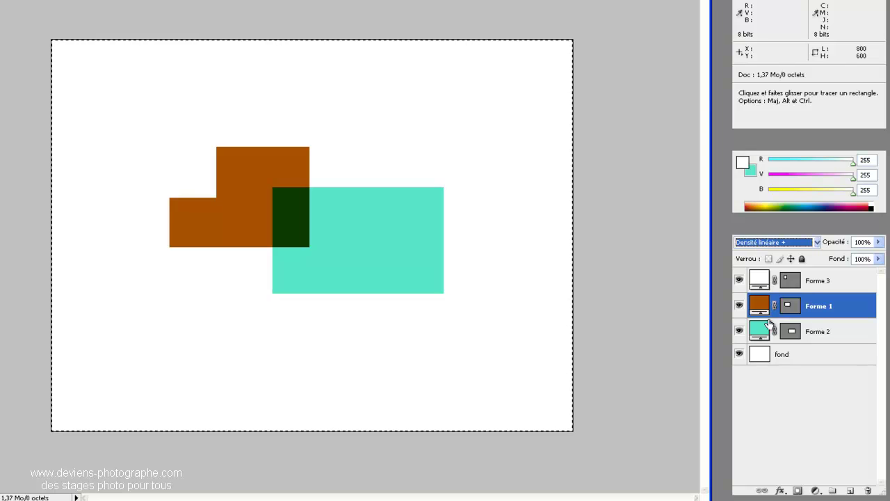